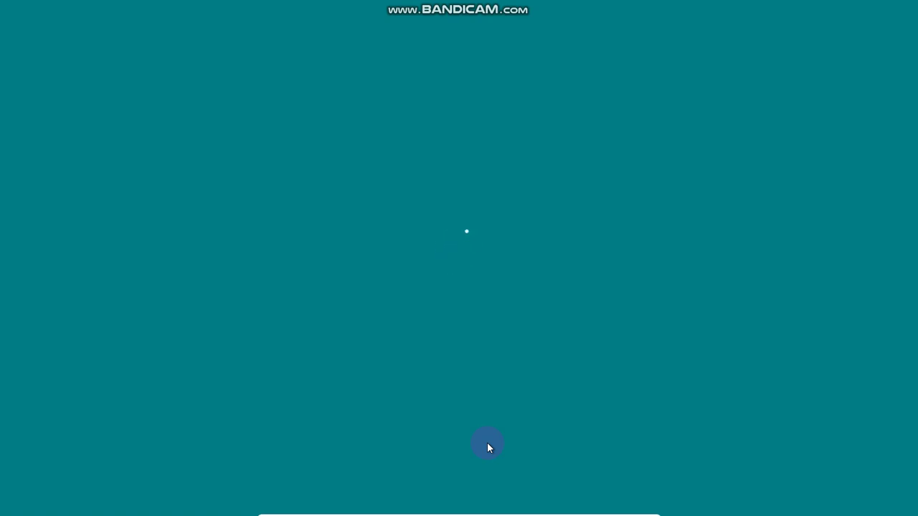
# - Sign in to the Administrador account with the account password
pyautogui.moveTo(516, 16)
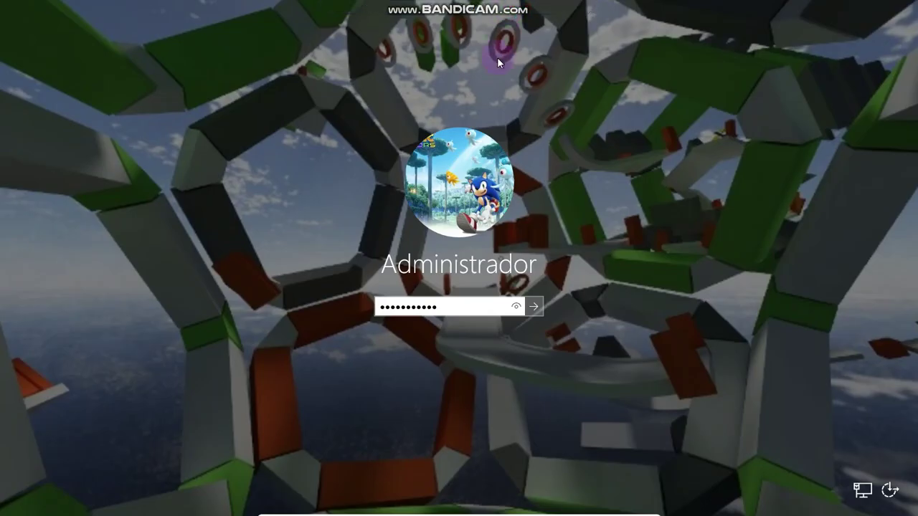
pyautogui.press('Return')
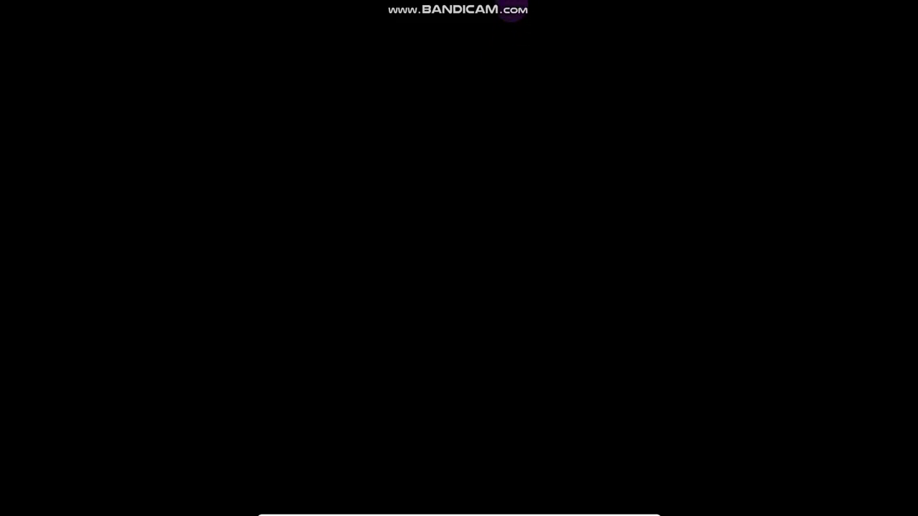
# - Look through the list of recent commands in the Ejecutar dialog
pyautogui.moveTo(516, 11)
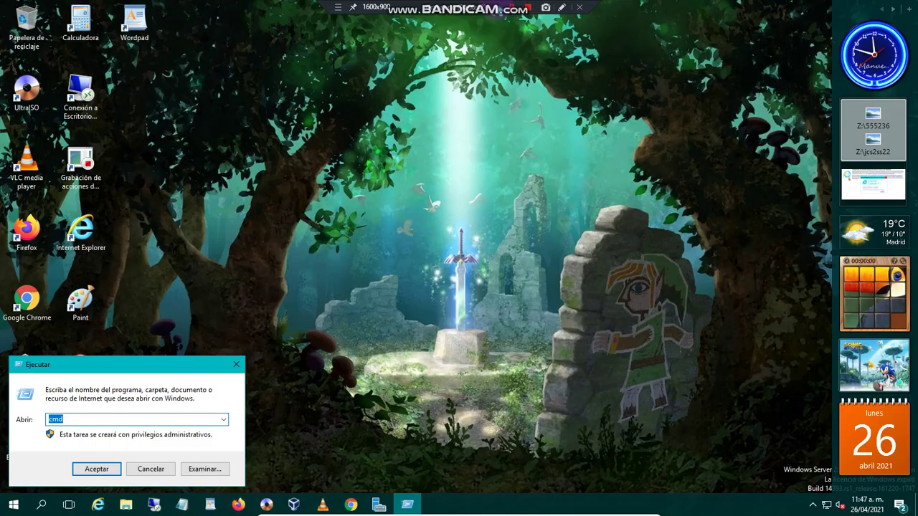
pyautogui.click(223, 420)
pyautogui.click(223, 420)
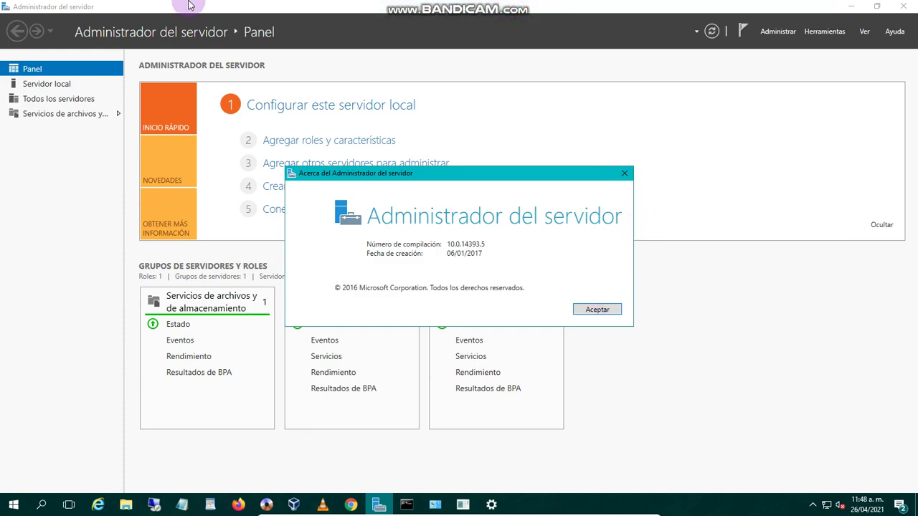
# - Close Administrador del servidor with its about box, and close Configuración after reviewing the system's Acerca de page
pyautogui.press('Return')
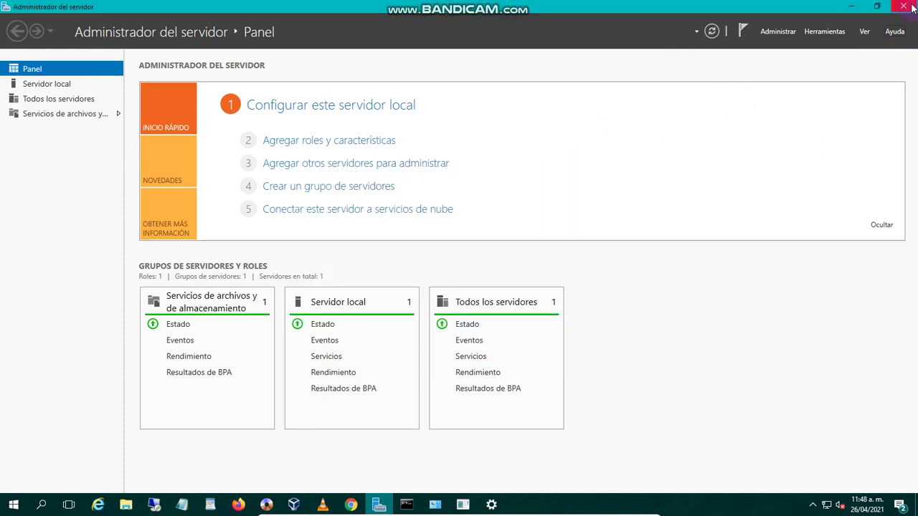
pyautogui.click(905, 6)
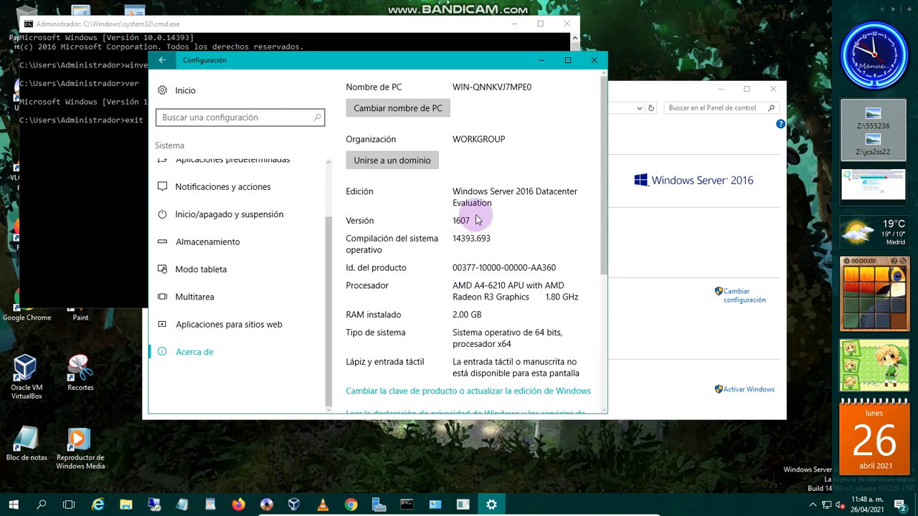
pyautogui.scroll(-5, 473, 226)
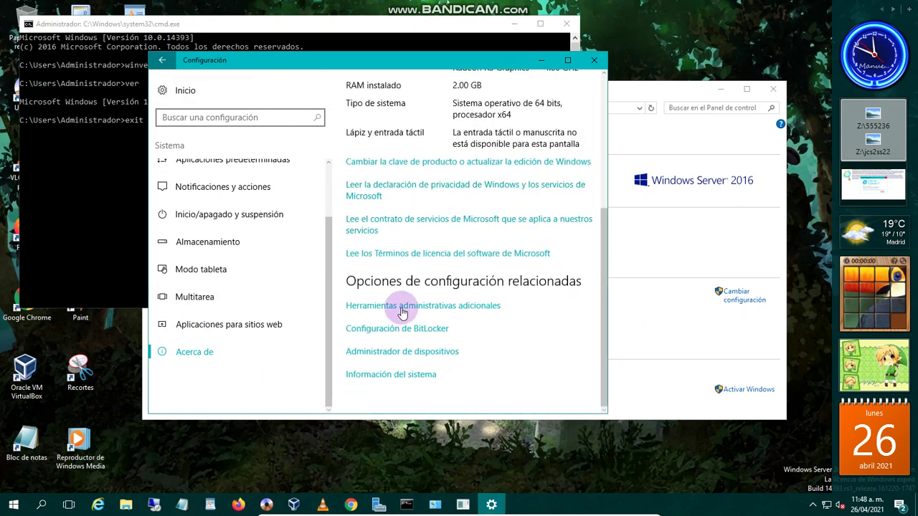
pyautogui.scroll(5, 400, 308)
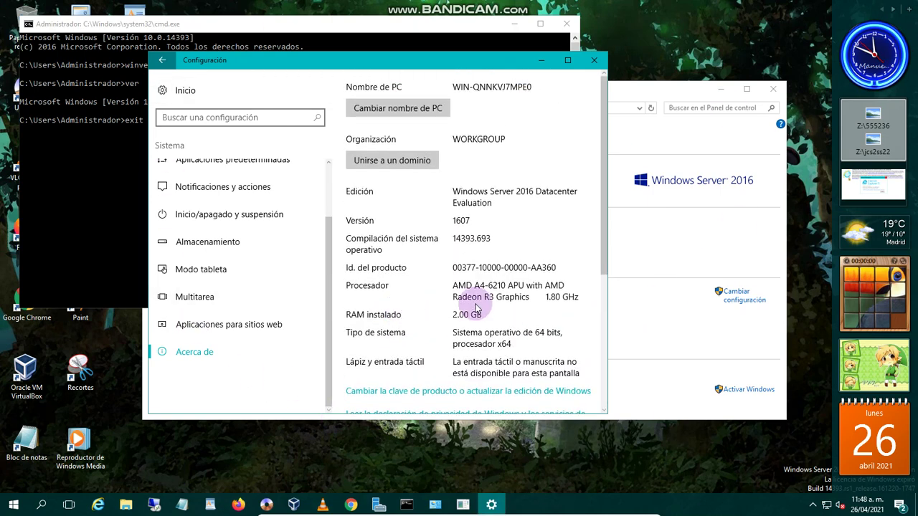
pyautogui.click(592, 61)
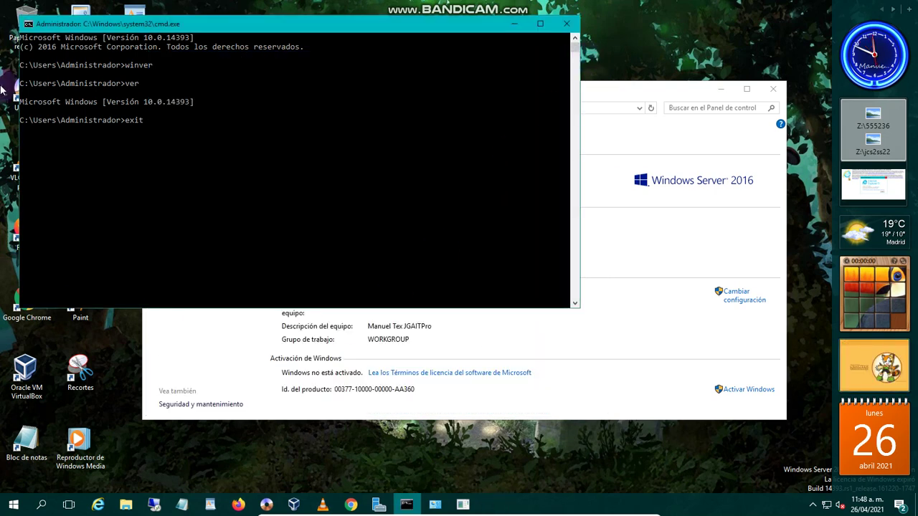
# - Exit the command prompt and close the Microsoft licence terms, the Acerca de Windows box and the Sistema window
pyautogui.press('Return')
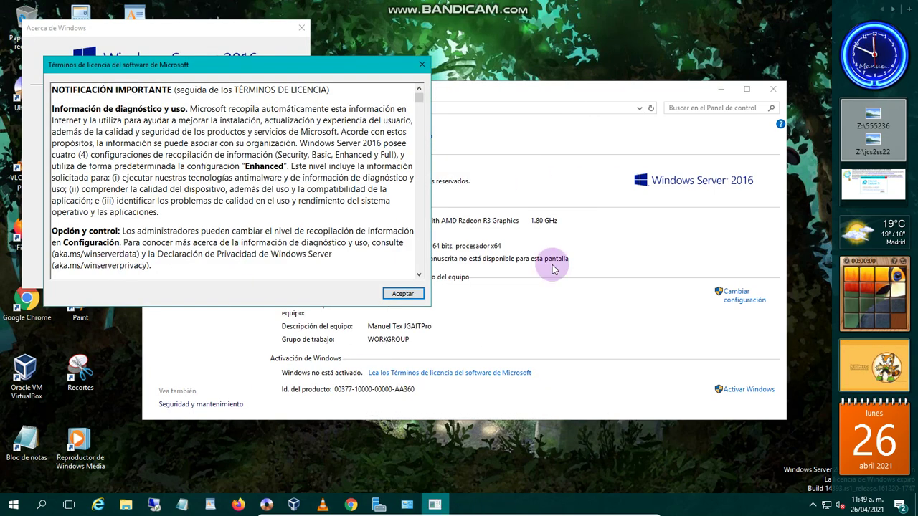
pyautogui.moveTo(422, 100); pyautogui.dragTo(420, 266)
pyautogui.click(403, 293)
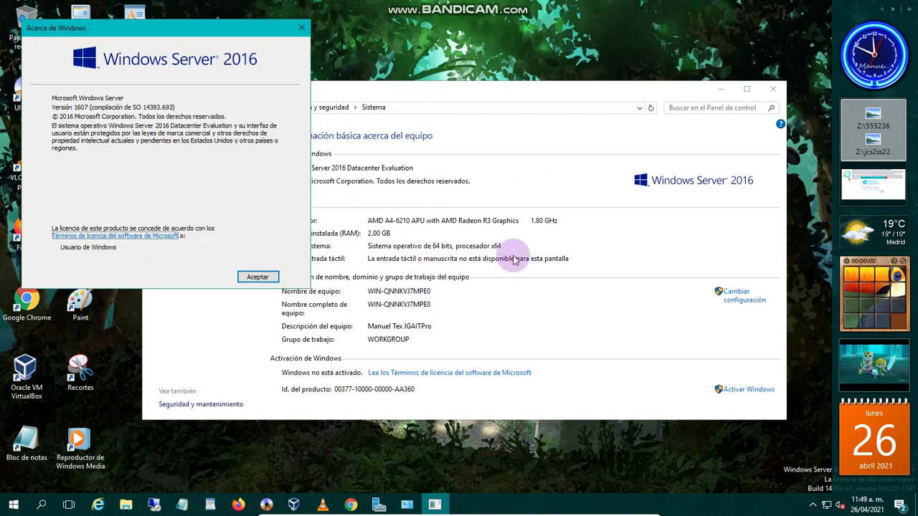
pyautogui.click(250, 277)
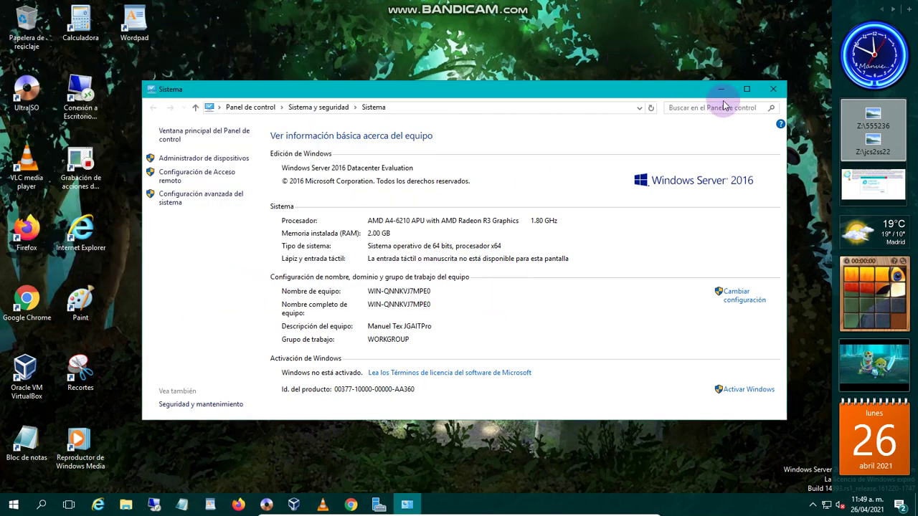
pyautogui.click(771, 89)
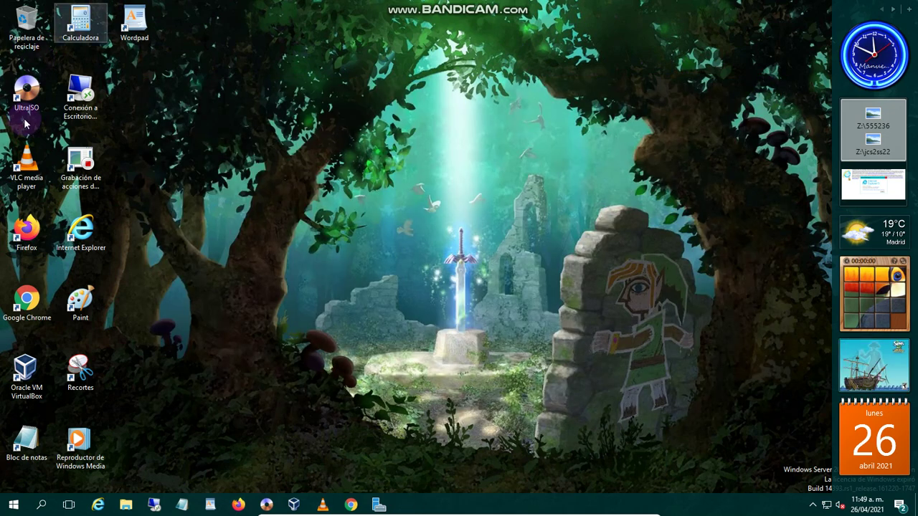
# - Launch UltraISO from the desktop
pyautogui.click(29, 92)
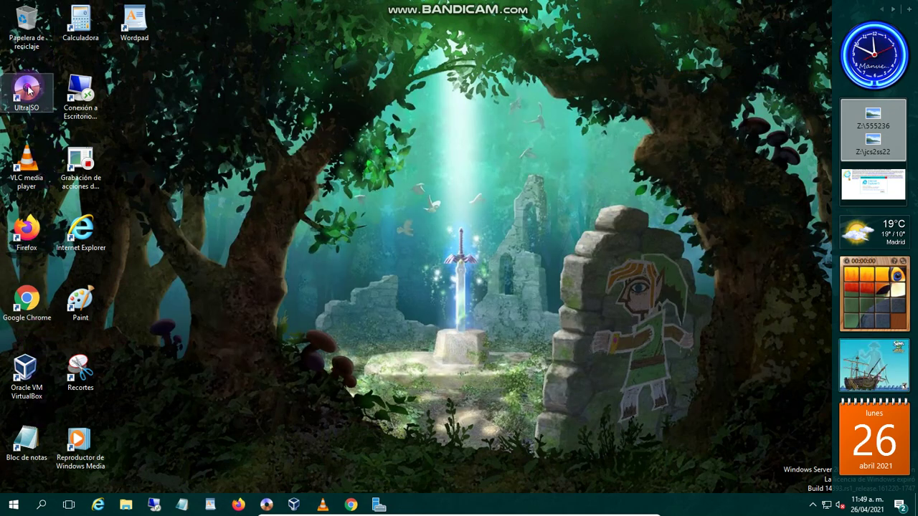
pyautogui.moveTo(510, 5)
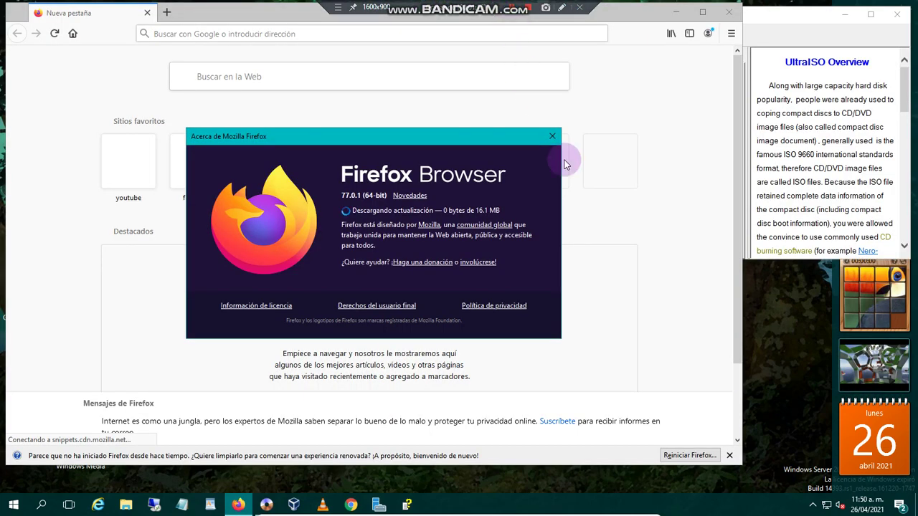
# - Close Firefox together with its Acerca de Mozilla Firefox box
pyautogui.click(122, 221)
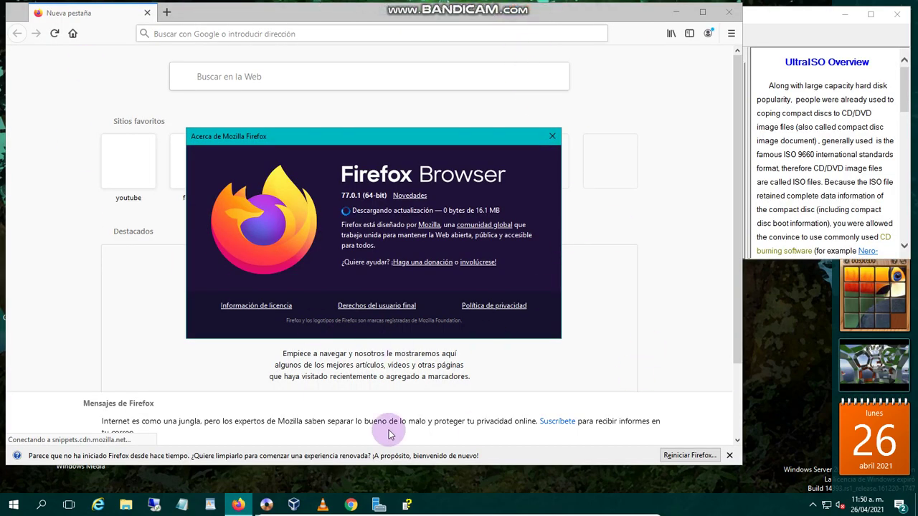
pyautogui.click(731, 16)
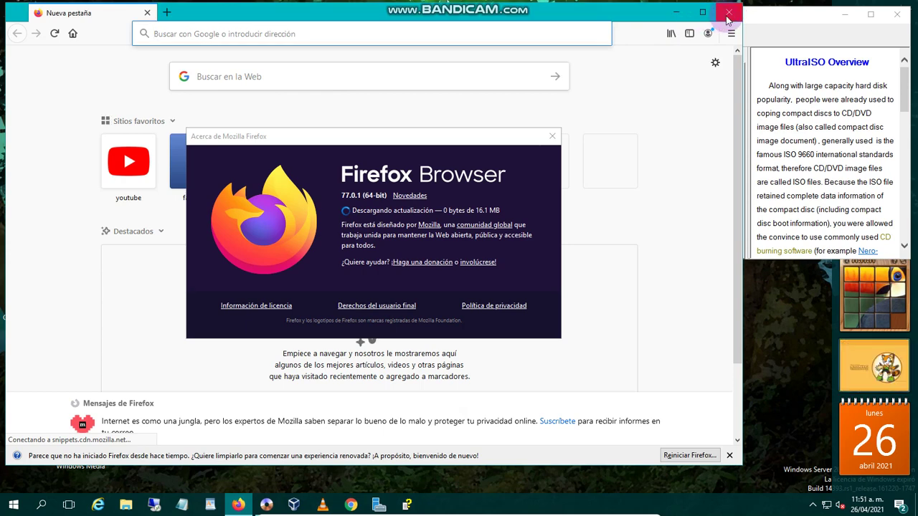
pyautogui.click(727, 16)
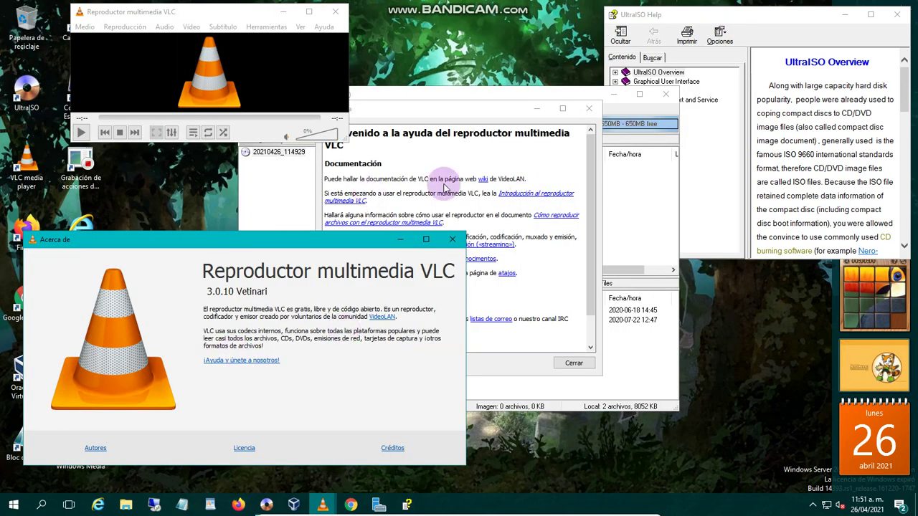
# - Close VLC's about box, read through its help document, and close the help and the player
pyautogui.click(452, 239)
pyautogui.click(493, 112)
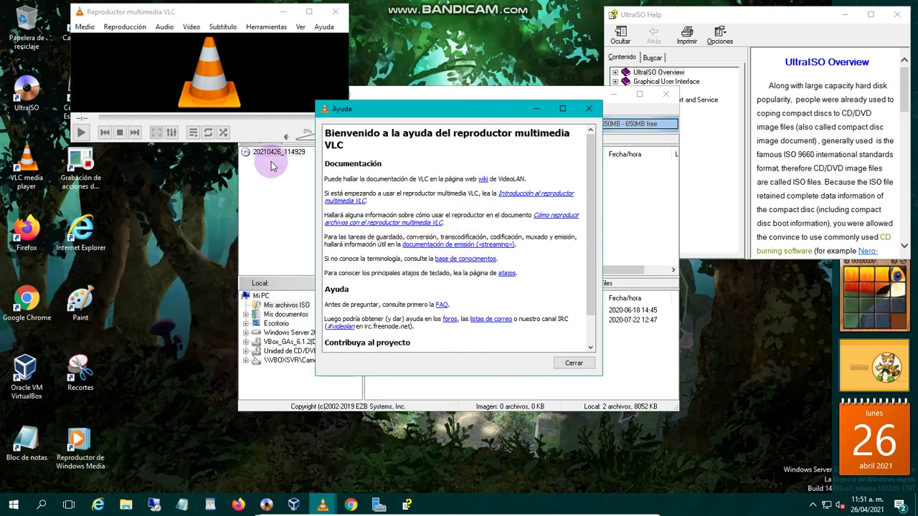
pyautogui.moveTo(596, 173); pyautogui.dragTo(588, 220)
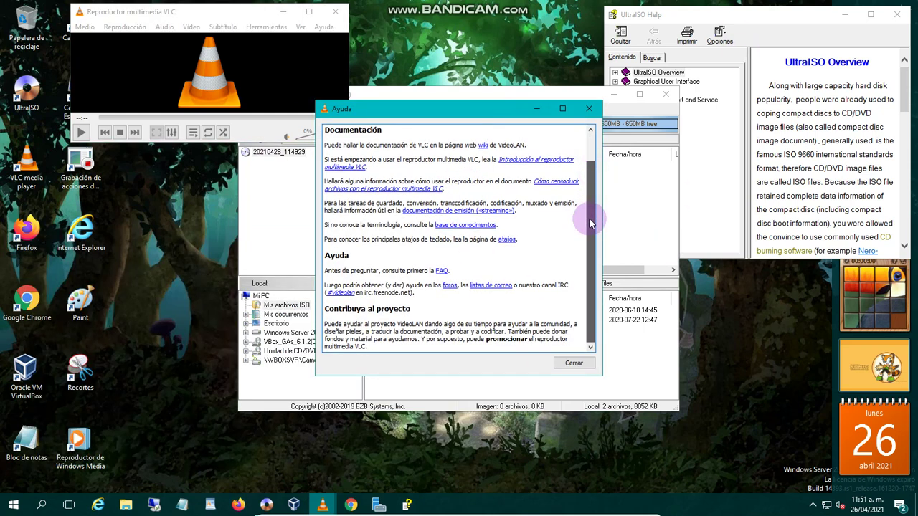
pyautogui.press('Escape')
pyautogui.click(335, 11)
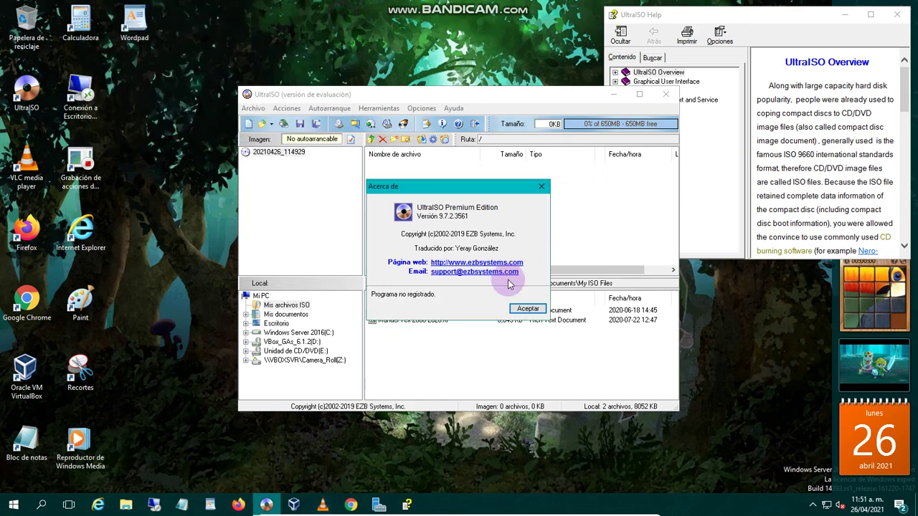
# - Close UltraISO with its about box, and close UltraISO Help after viewing the overview page maximized
pyautogui.press('Return')
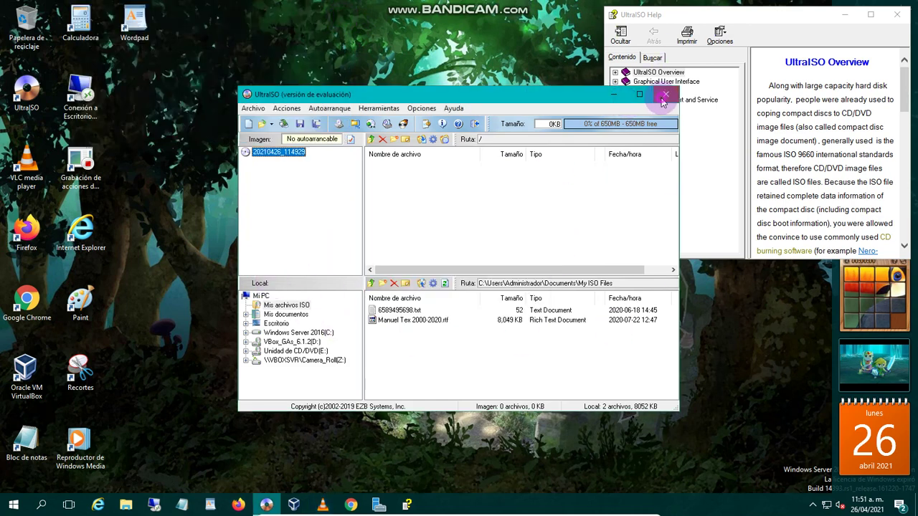
pyautogui.click(664, 98)
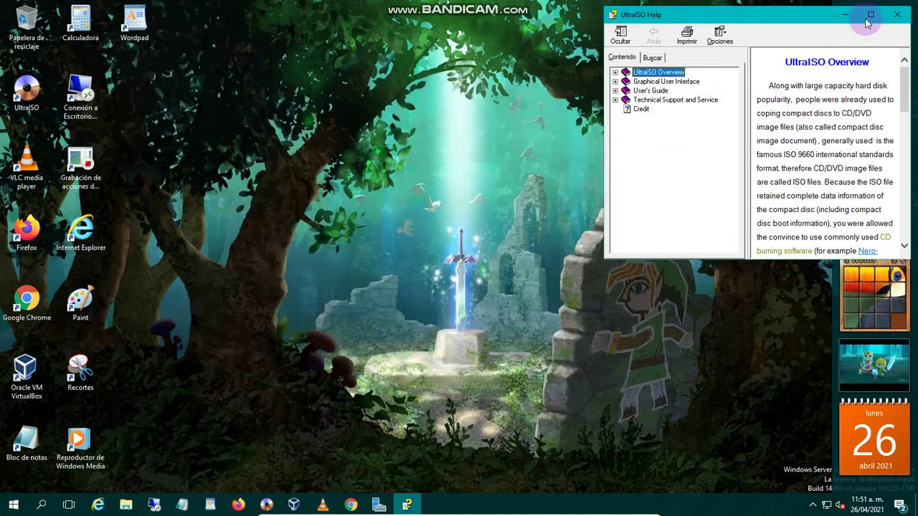
pyautogui.click(870, 15)
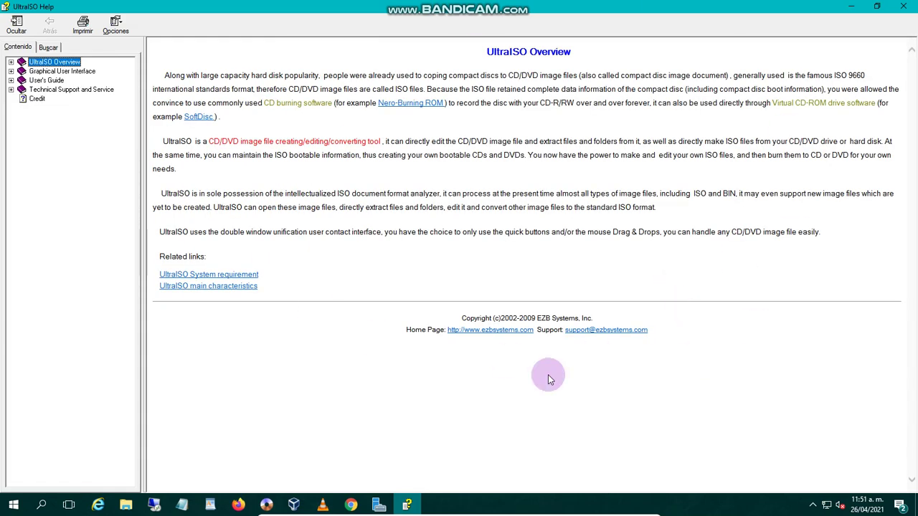
pyautogui.click(903, 6)
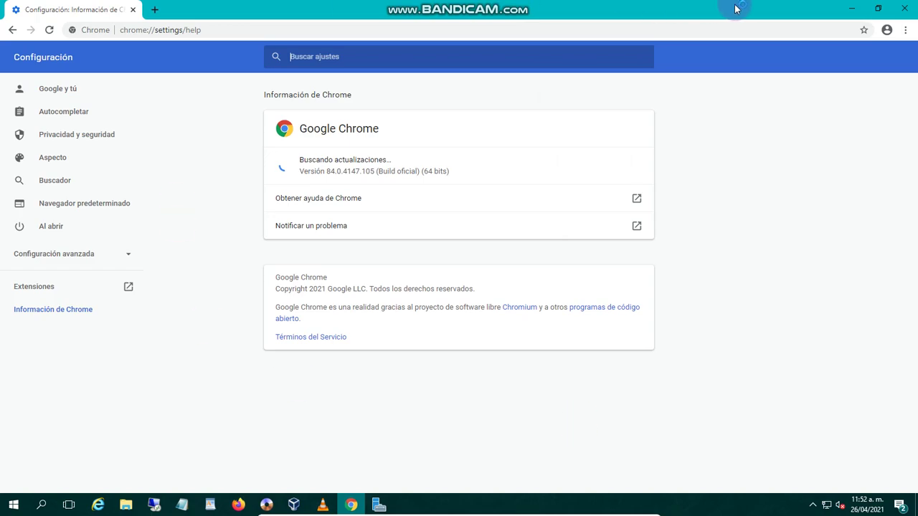
# - Close Google Chrome and launch Oracle VM VirtualBox from the desktop
pyautogui.click(907, 10)
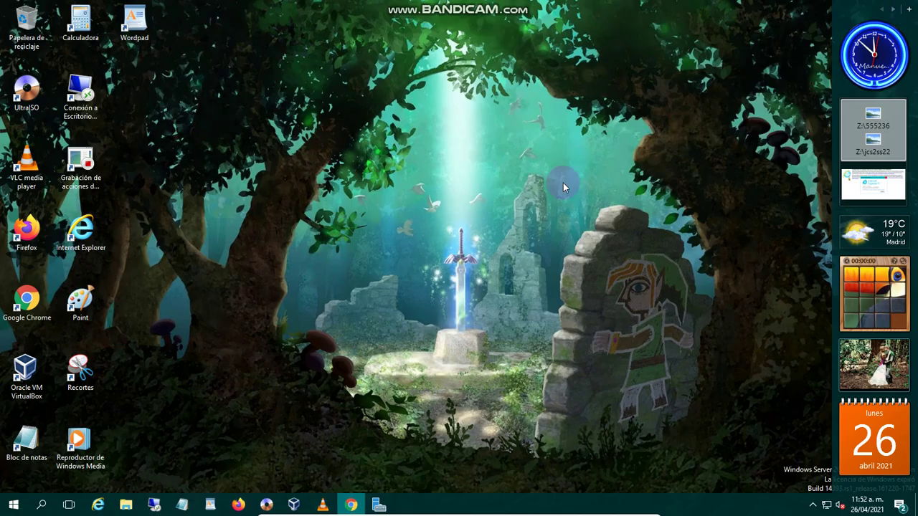
pyautogui.doubleClick(22, 373)
pyautogui.moveTo(497, 7)
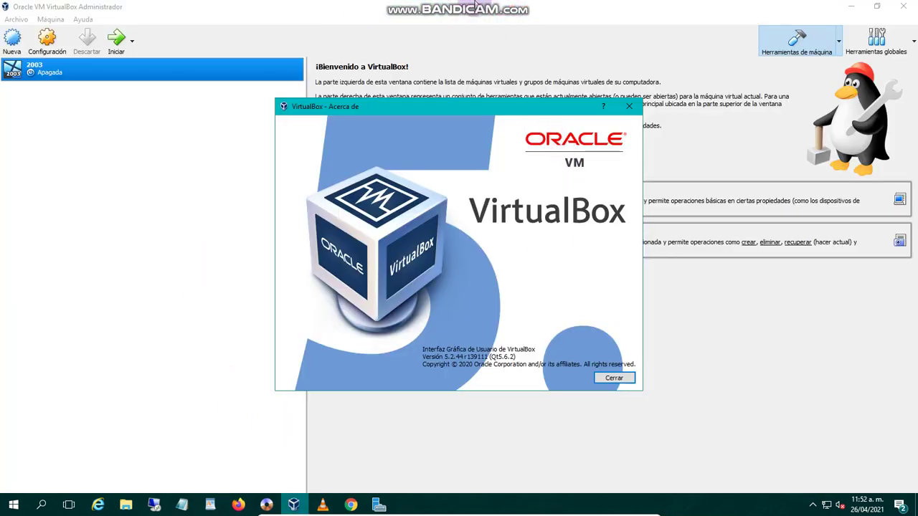
# - Close Oracle VM VirtualBox with its about box, and launch Bloc de notas from the desktop
pyautogui.press('Escape')
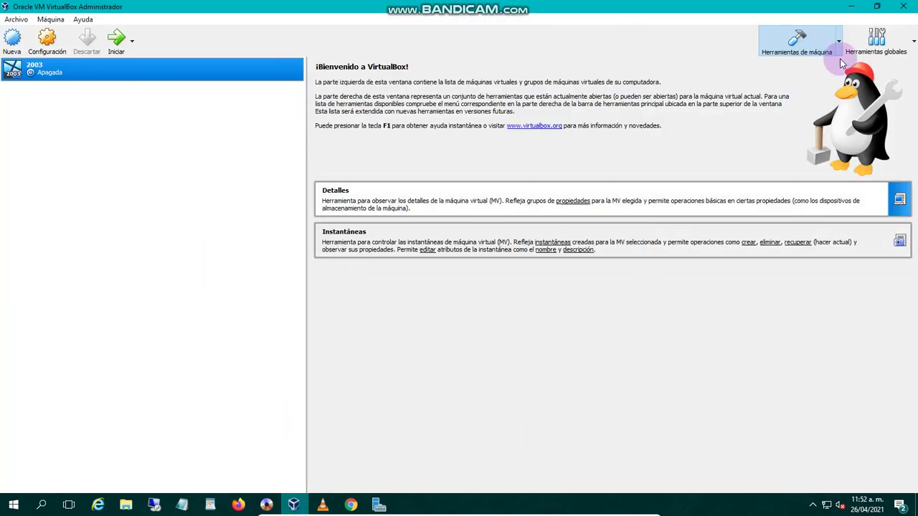
pyautogui.click(898, 9)
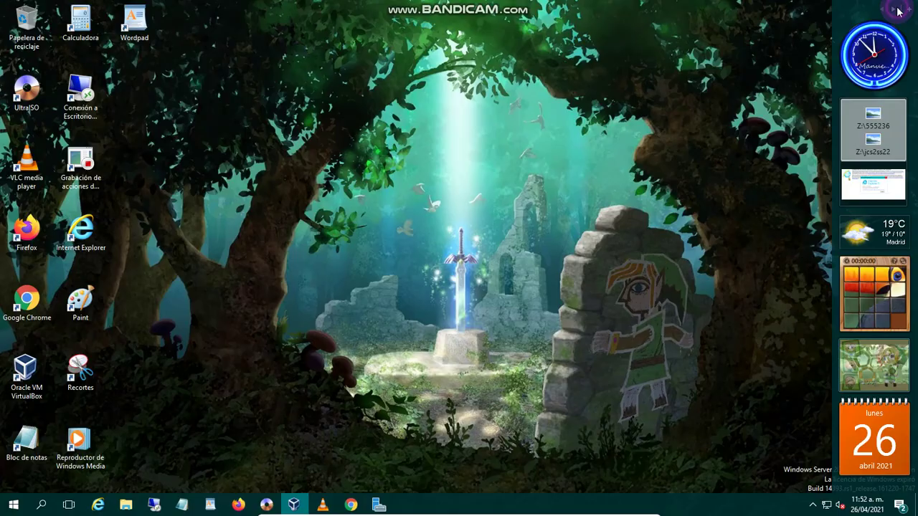
pyautogui.doubleClick(16, 445)
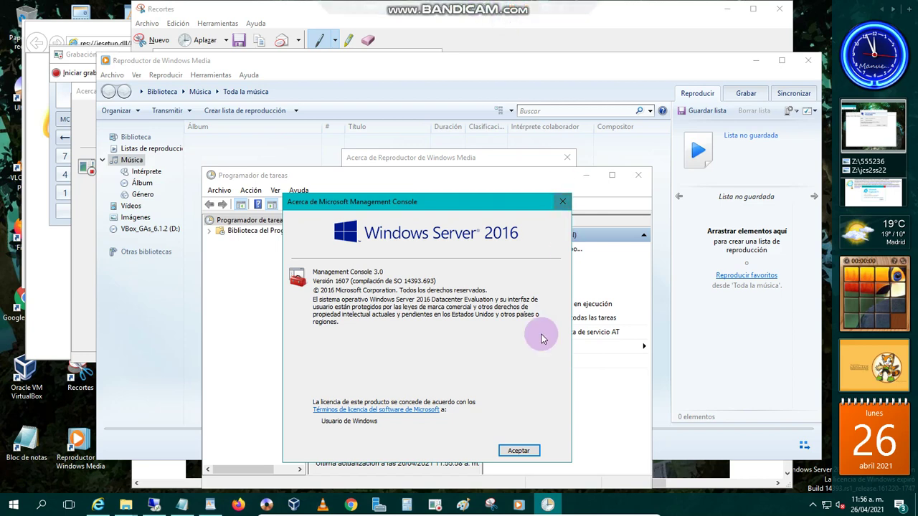
# - Dismiss the Microsoft Management Console about box, and view and dismiss the version information for Programador de tareas
pyautogui.press('Return')
pyautogui.click(298, 190)
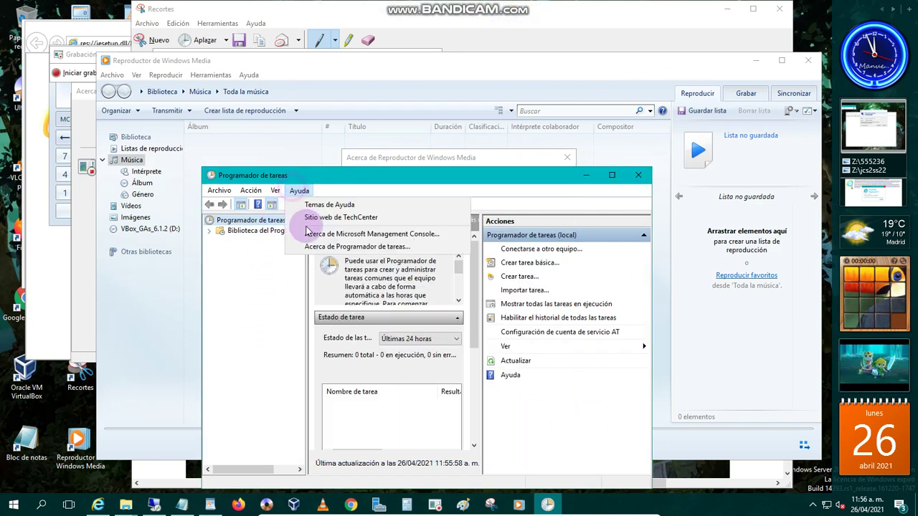
pyautogui.click(315, 252)
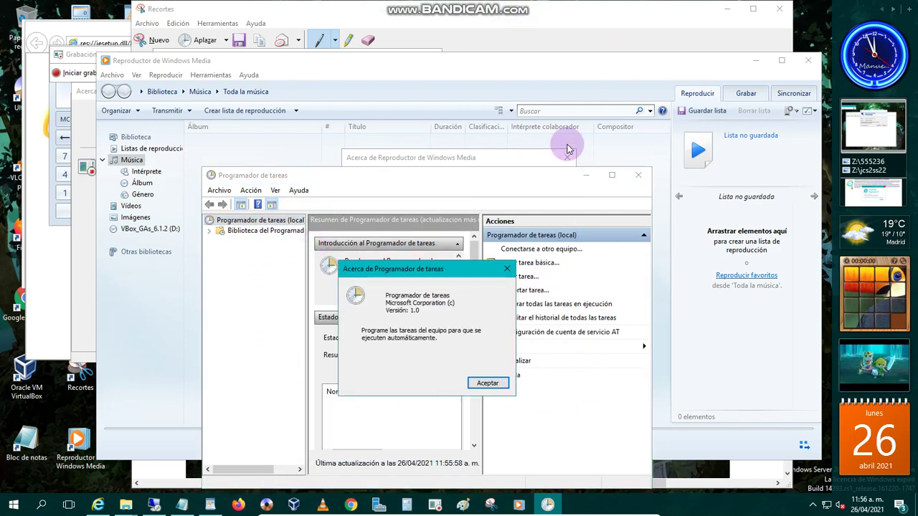
pyautogui.press('Return')
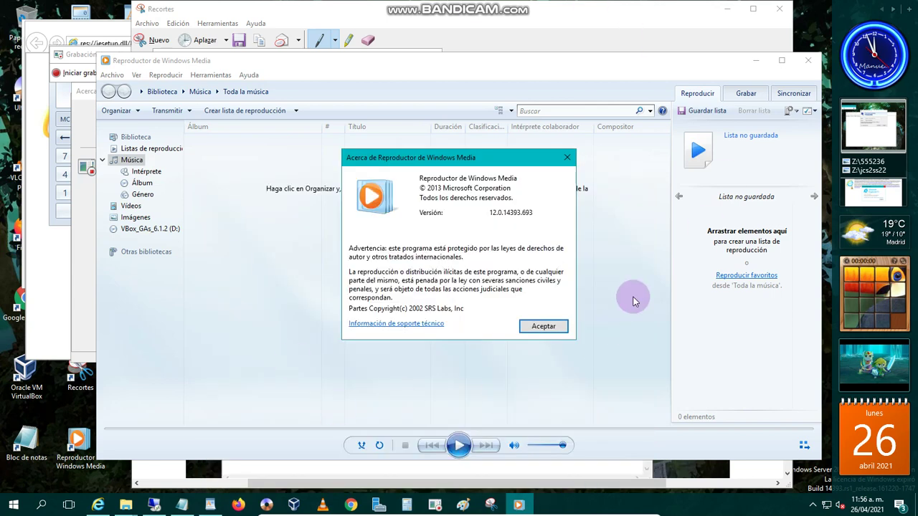
# - Close Reproductor de Windows Media with its about box, and dismiss the Acerca de Recortes box
pyautogui.press('Return')
pyautogui.click(808, 61)
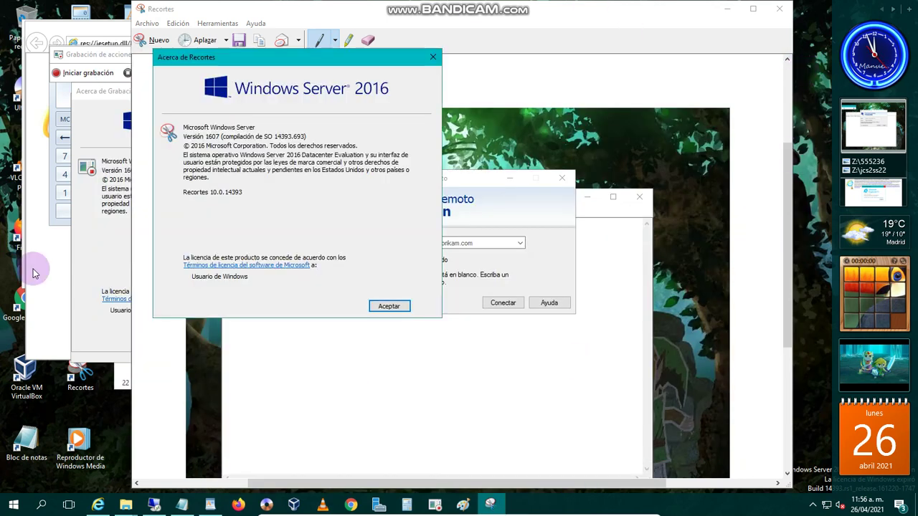
pyautogui.press('Return')
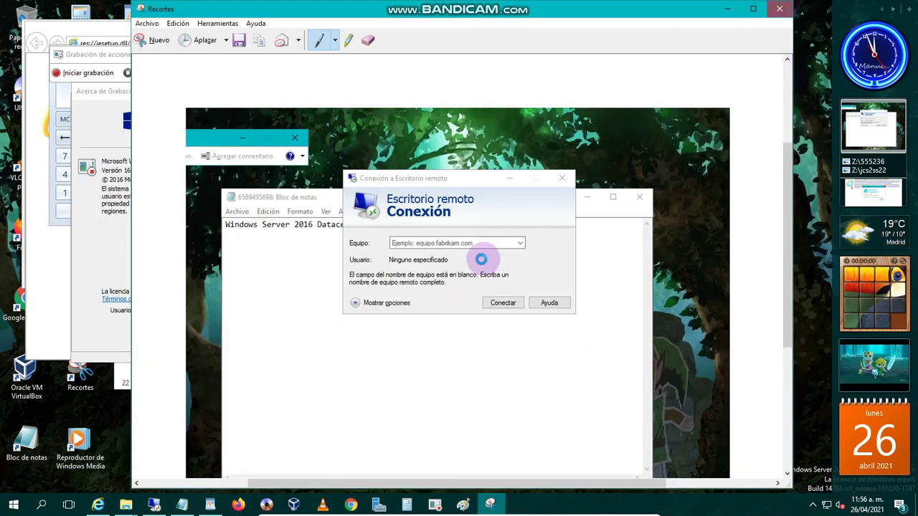
# - Close Recortes, and close Grabación de acciones de usuario and Calculadora together with their about boxes
pyautogui.click(508, 256)
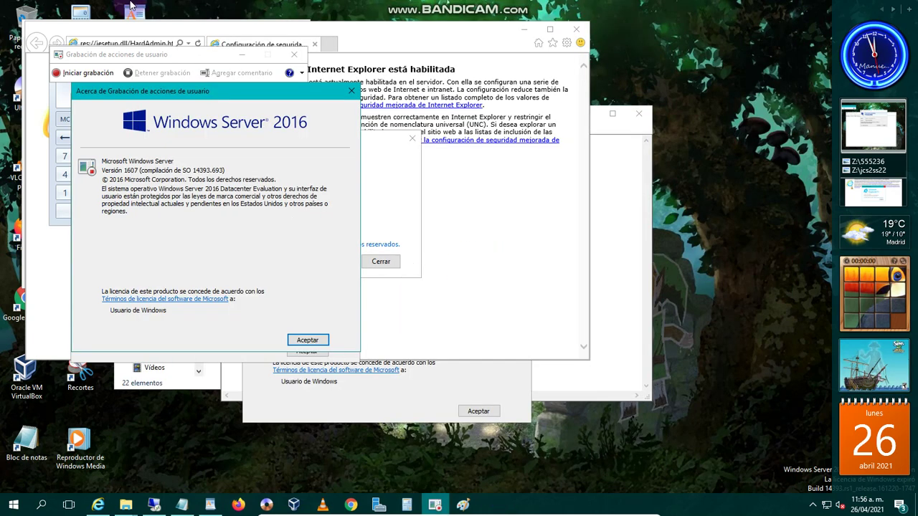
pyautogui.click(294, 54)
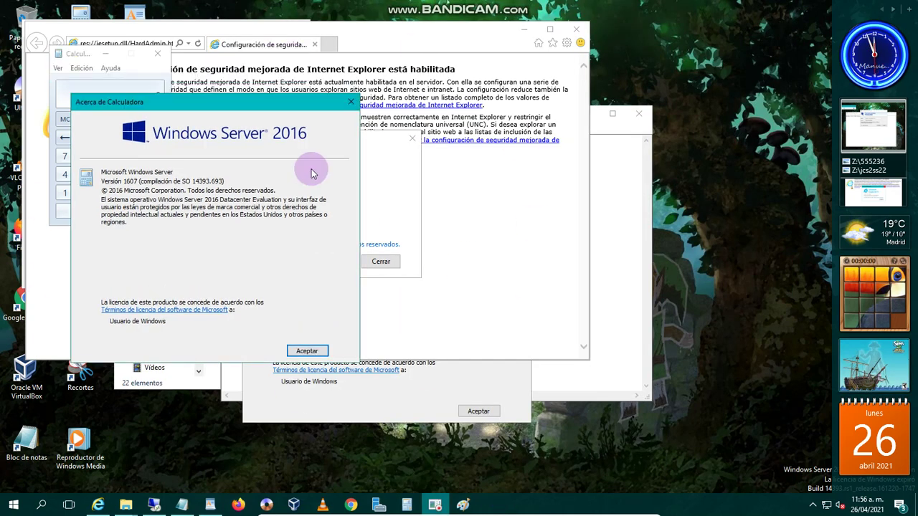
pyautogui.click(307, 350)
pyautogui.hotkey('alt', 'F4')
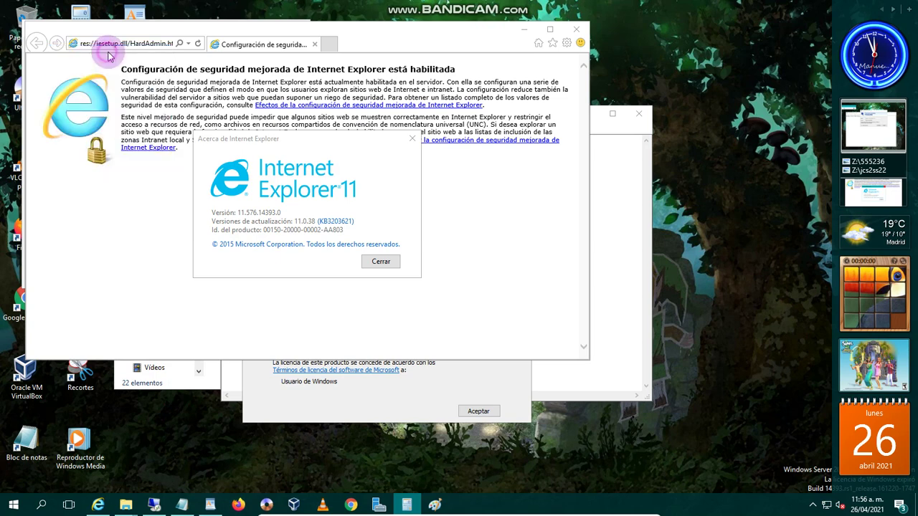
# - Close Internet Explorer, Bloc de notas and Explorador de archivos together with their open about boxes
pyautogui.click(544, 54)
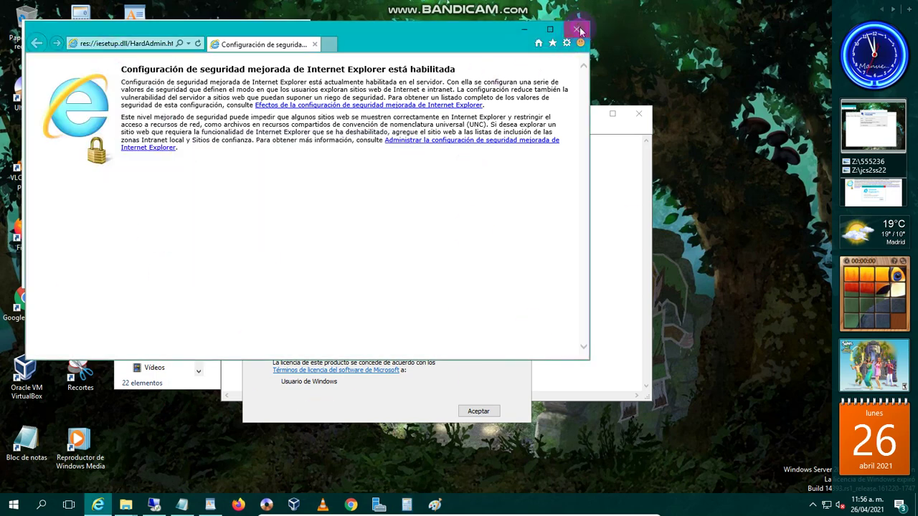
pyautogui.click(579, 30)
pyautogui.click(478, 411)
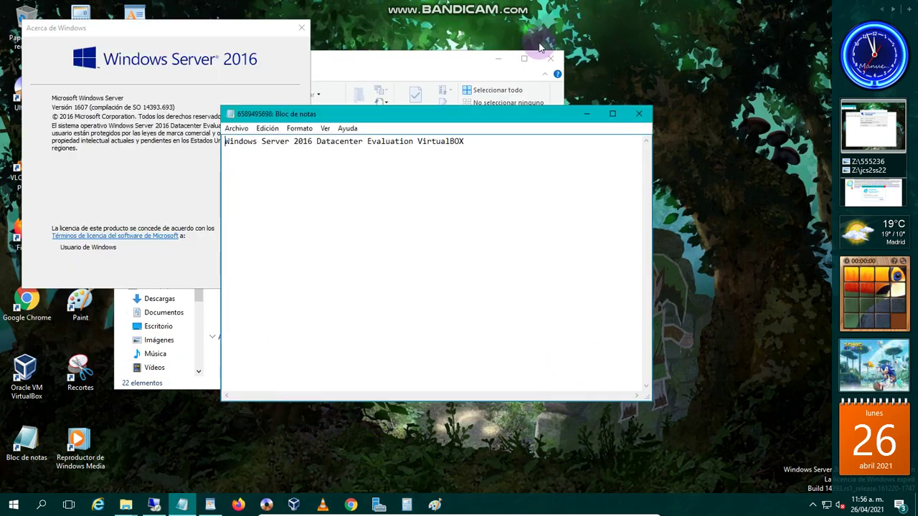
pyautogui.click(638, 114)
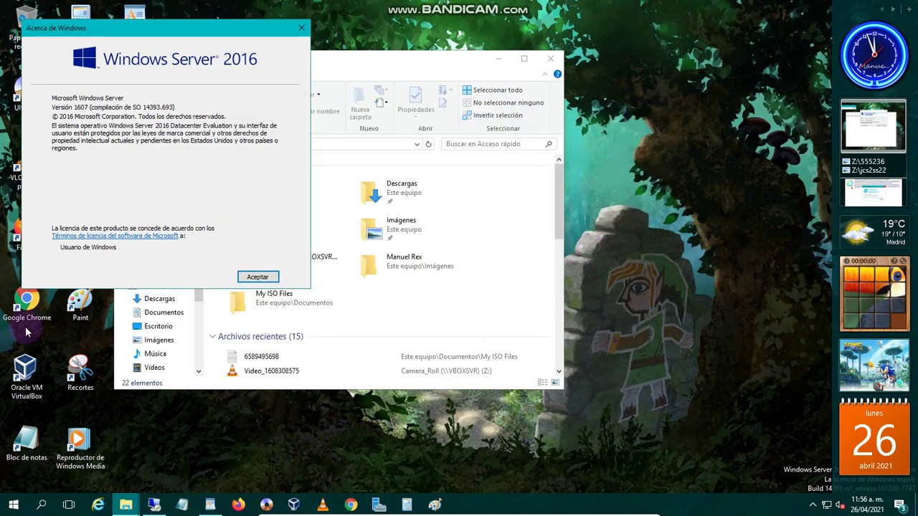
pyautogui.press('Return')
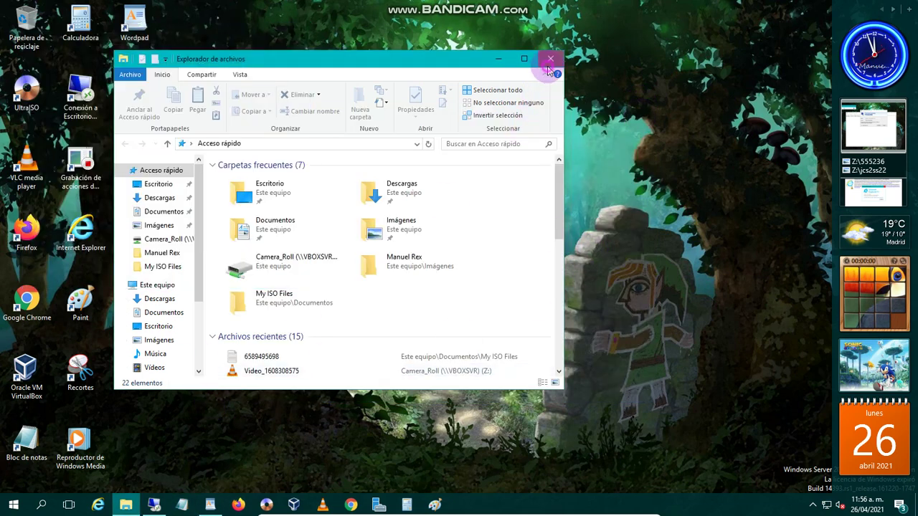
pyautogui.click(550, 59)
# - Launch Conexión a Escritorio remoto, expand its options, view its version information, and close it
pyautogui.click(153, 505)
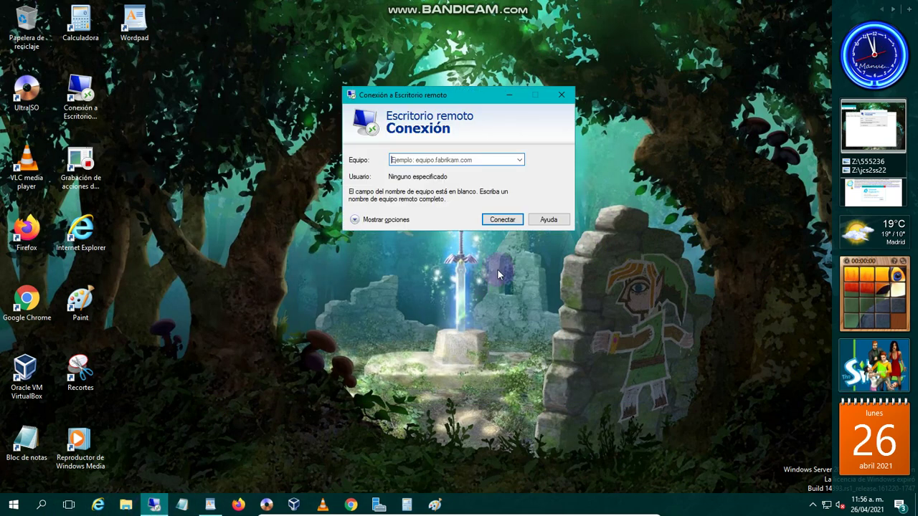
pyautogui.click(398, 220)
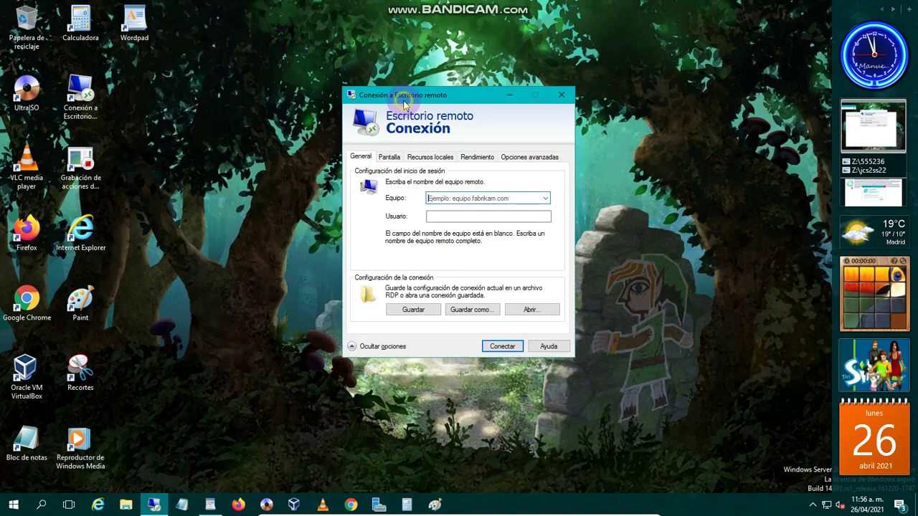
pyautogui.rightClick(404, 104)
pyautogui.click(427, 173)
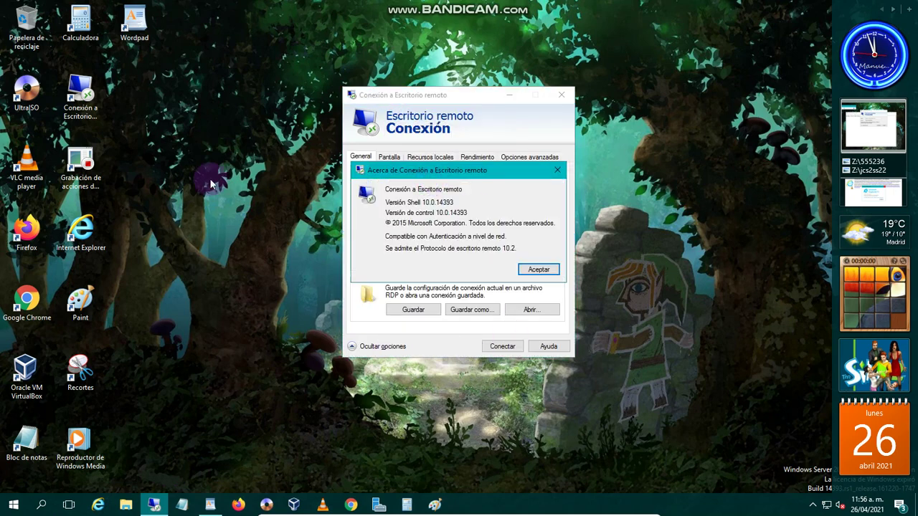
pyautogui.press('Return')
pyautogui.click(561, 95)
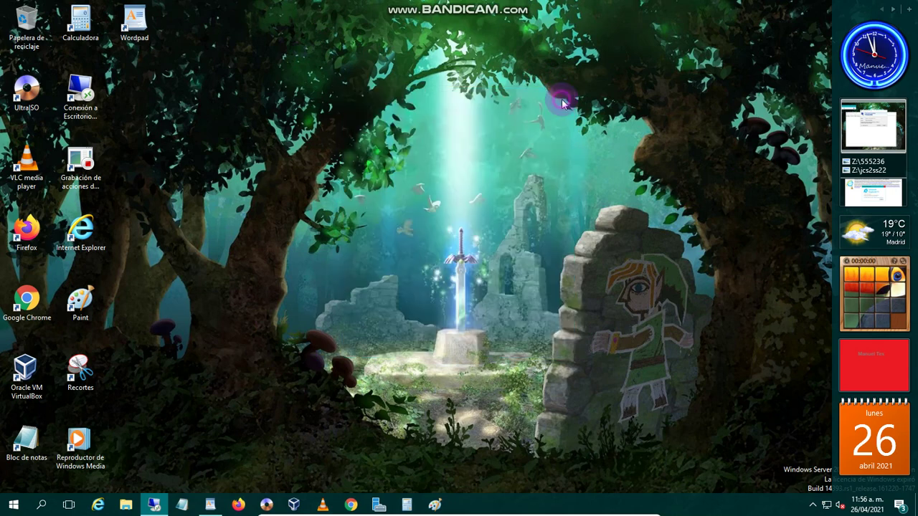
# - Bring up Paint, view the Acerca de Paint version information, and close the untitled drawing
pyautogui.click(433, 502)
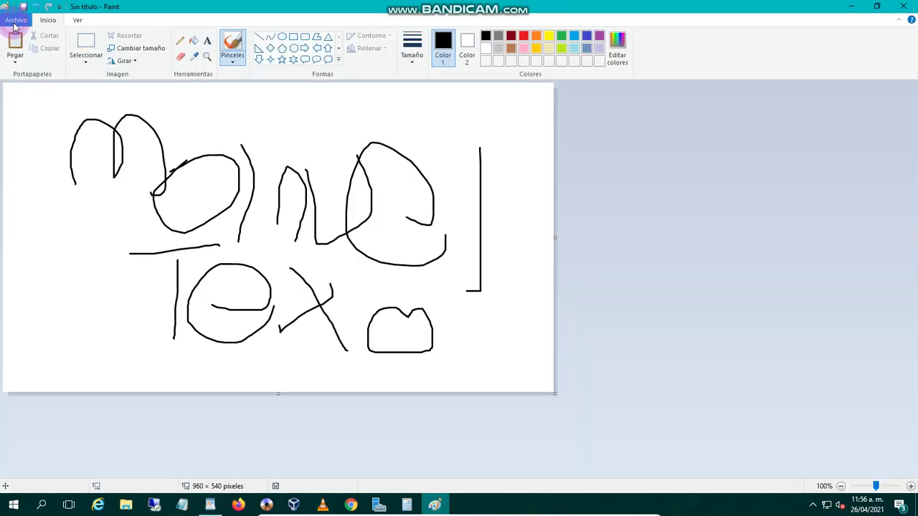
pyautogui.click(16, 20)
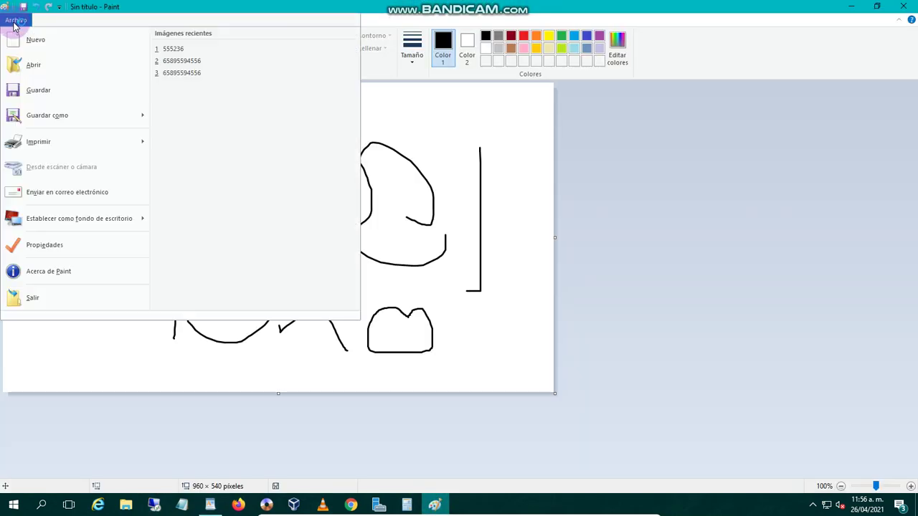
pyautogui.click(56, 268)
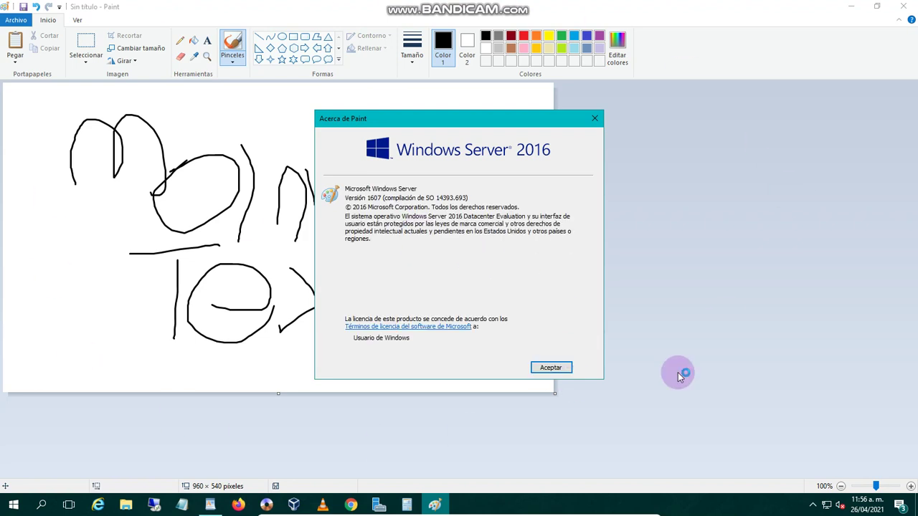
pyautogui.click(551, 367)
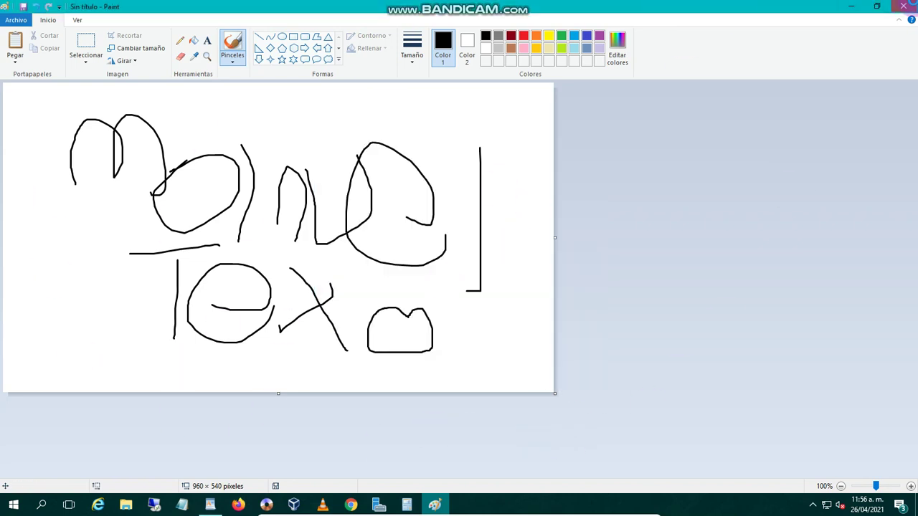
pyautogui.click(904, 5)
pyautogui.click(466, 252)
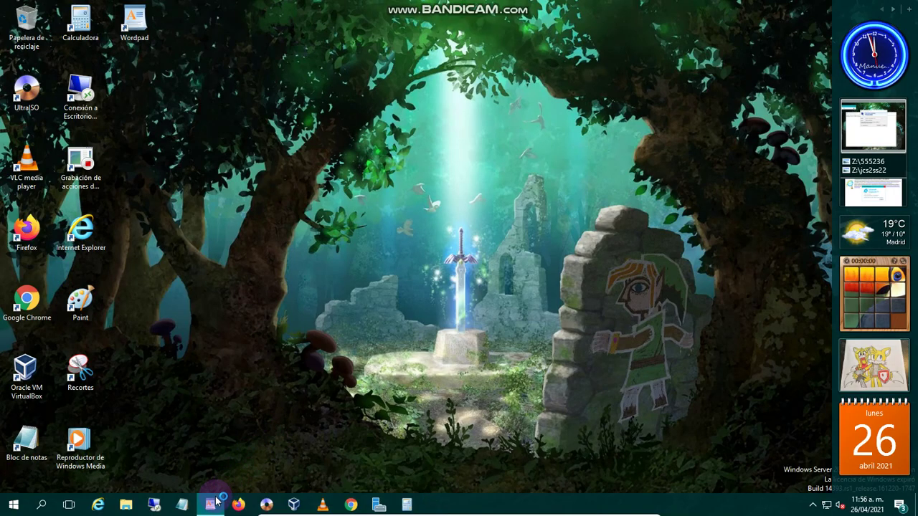
# - Bring up WordPad, view the Acerca de WordPad version information, and close the blank document
pyautogui.click(215, 502)
pyautogui.click(16, 19)
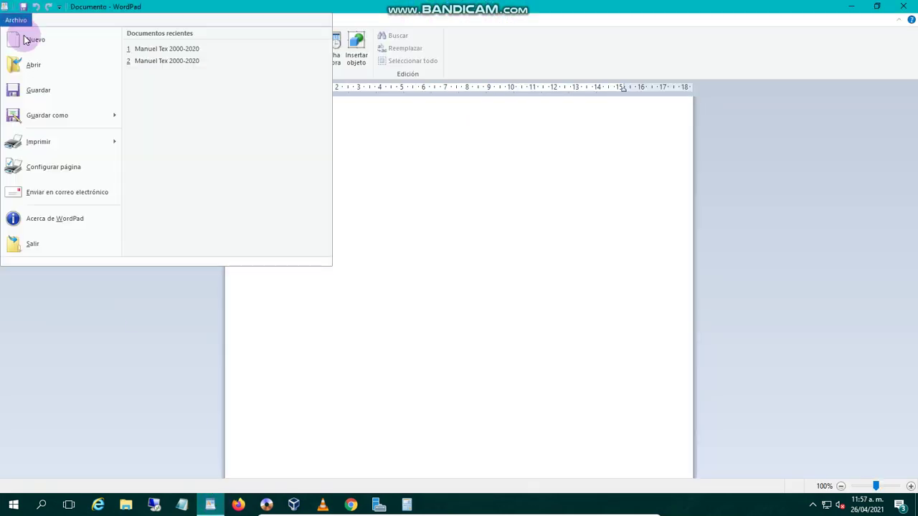
pyautogui.click(53, 217)
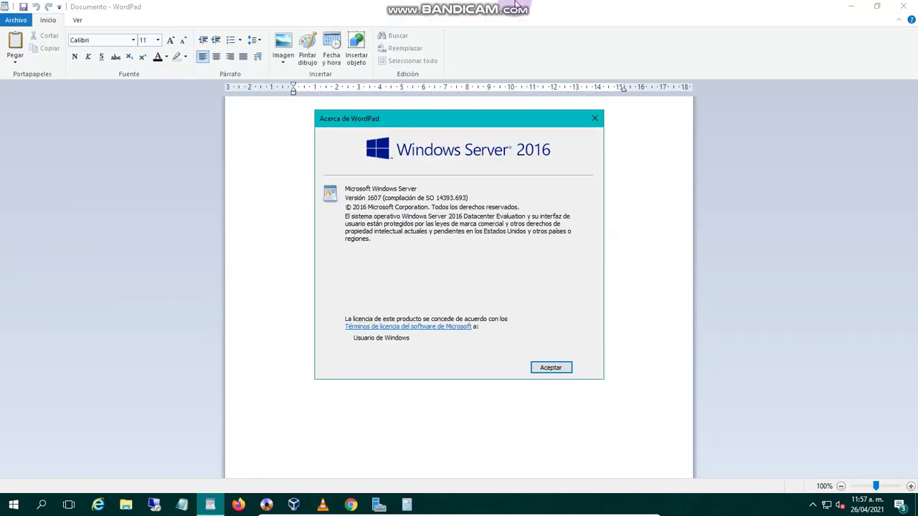
pyautogui.click(547, 369)
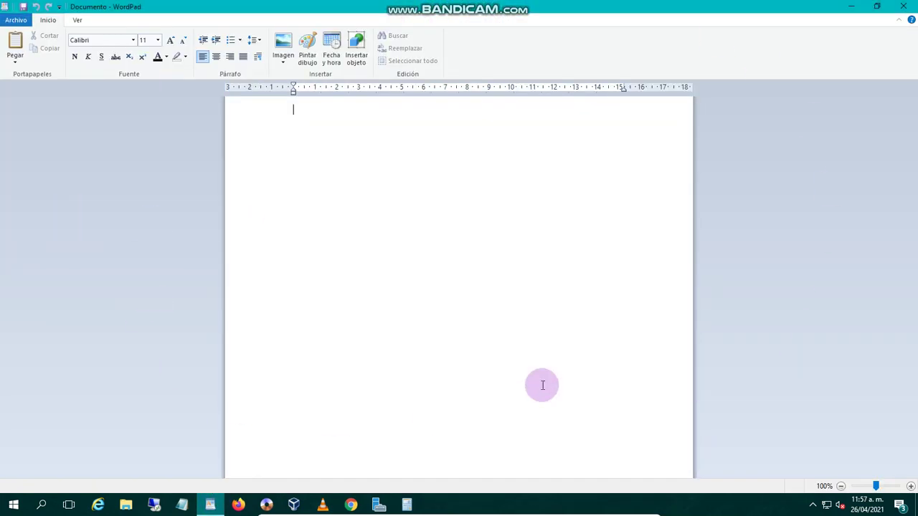
pyautogui.click(905, 6)
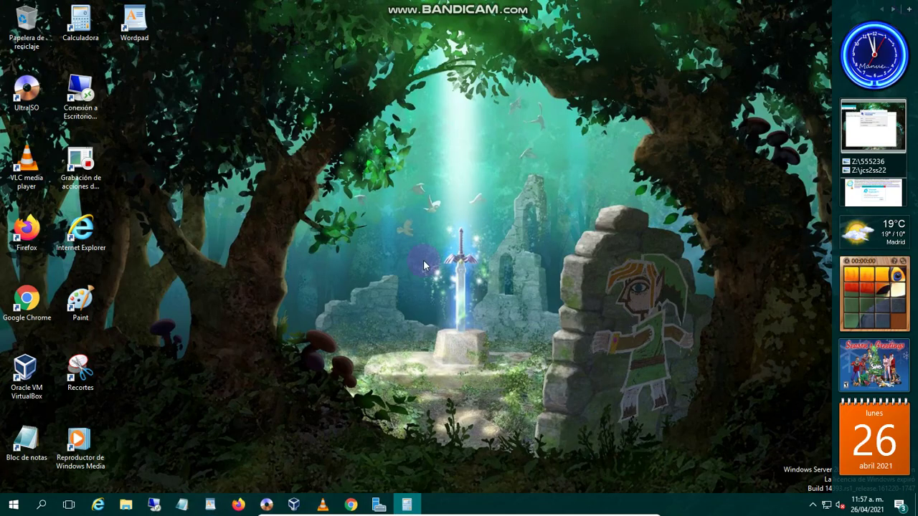
# - Launch Servicios, and view and dismiss the about boxes for Microsoft Management Console and Servicios
pyautogui.click(14, 506)
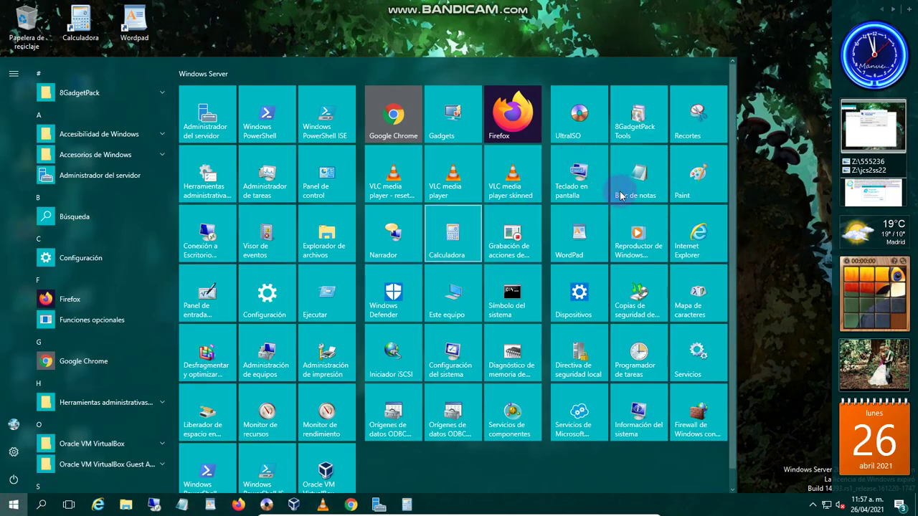
pyautogui.click(699, 350)
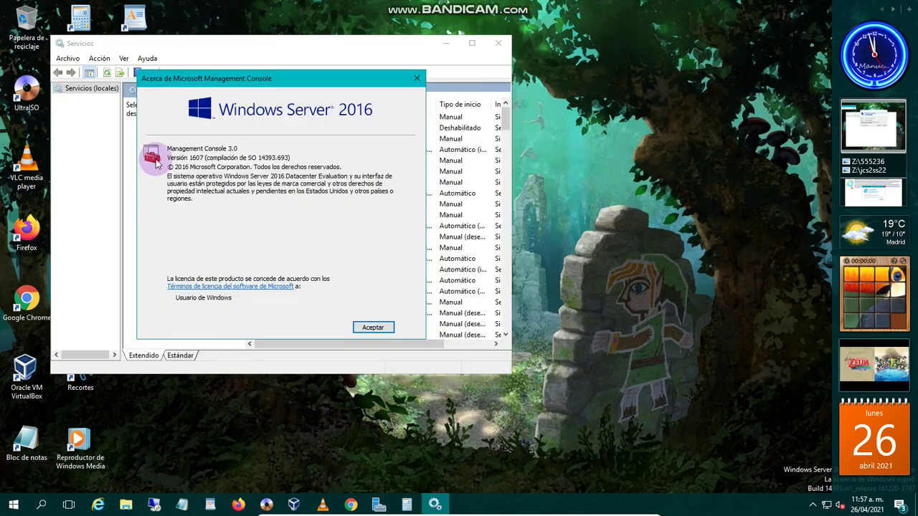
pyautogui.press('Return')
pyautogui.click(147, 59)
pyautogui.click(162, 112)
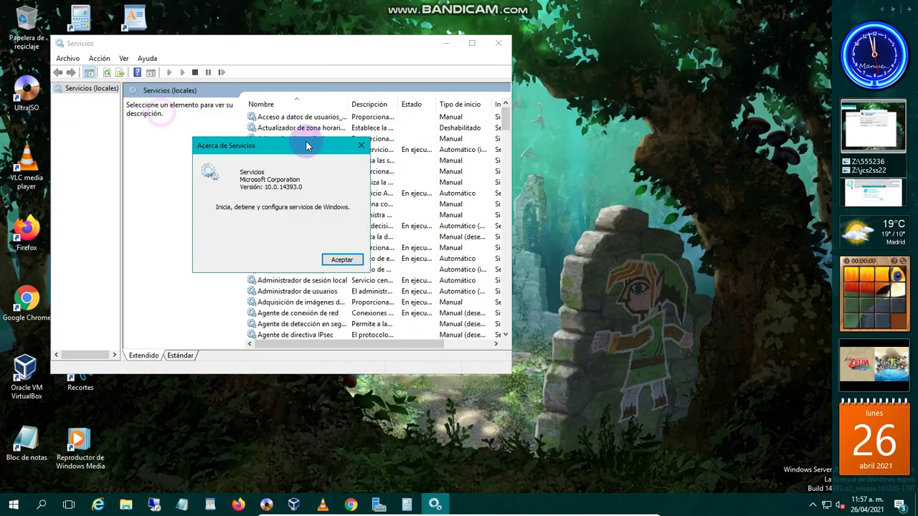
pyautogui.click(342, 260)
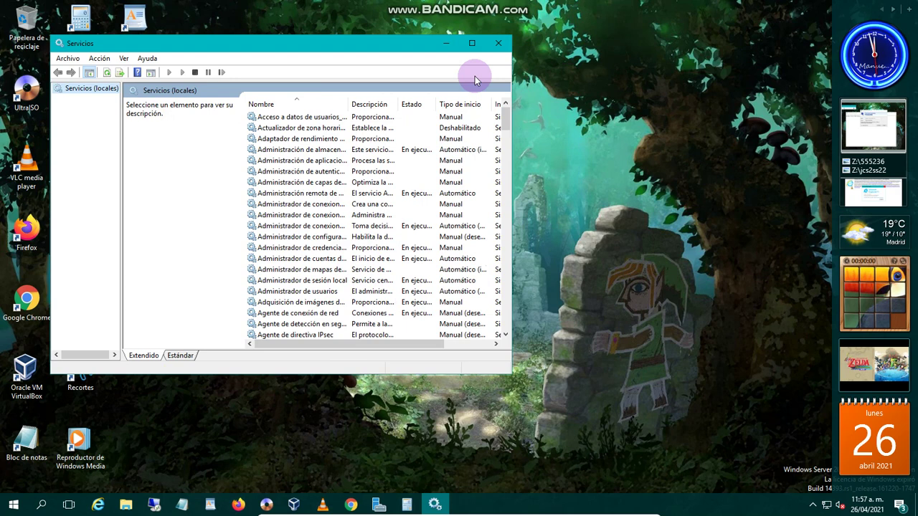
# - Close the Servicios console and the remaining Calculadora window
pyautogui.click(499, 43)
pyautogui.click(409, 504)
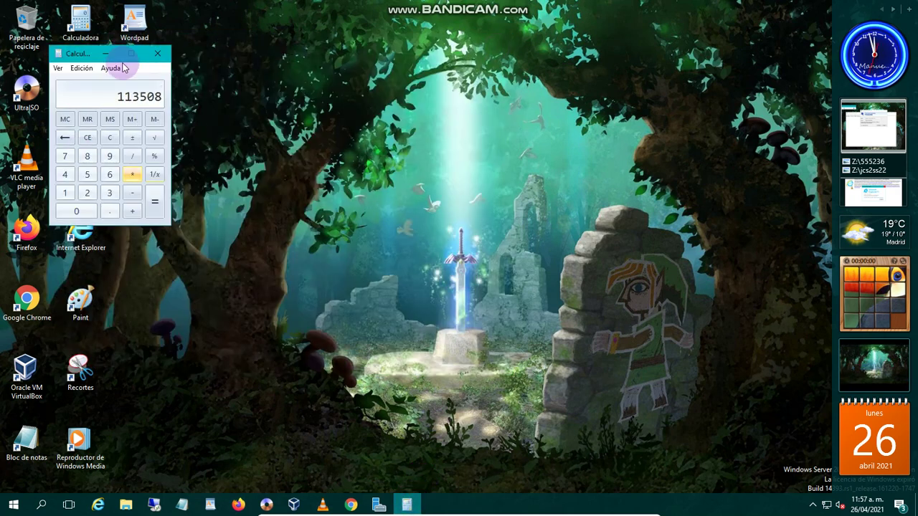
pyautogui.click(157, 53)
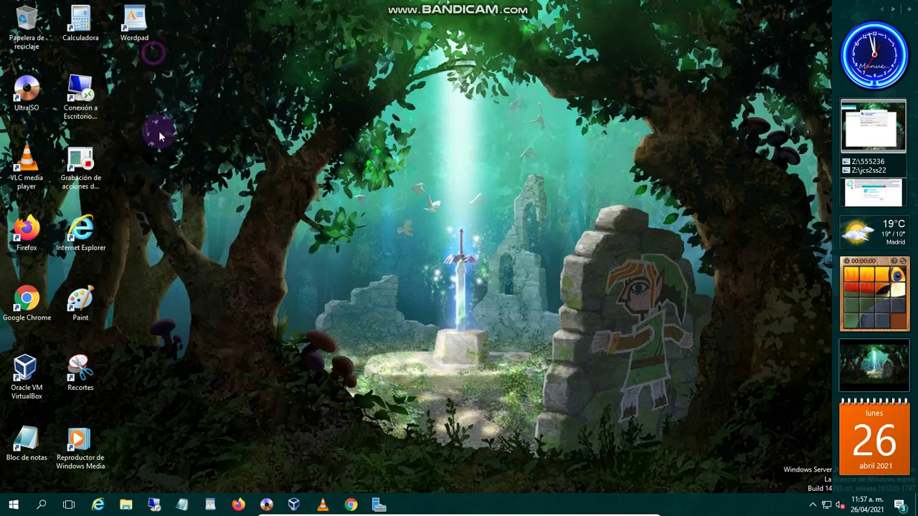
# - Shut down the computer, giving Otros (no planeado) as the reason
pyautogui.click(13, 501)
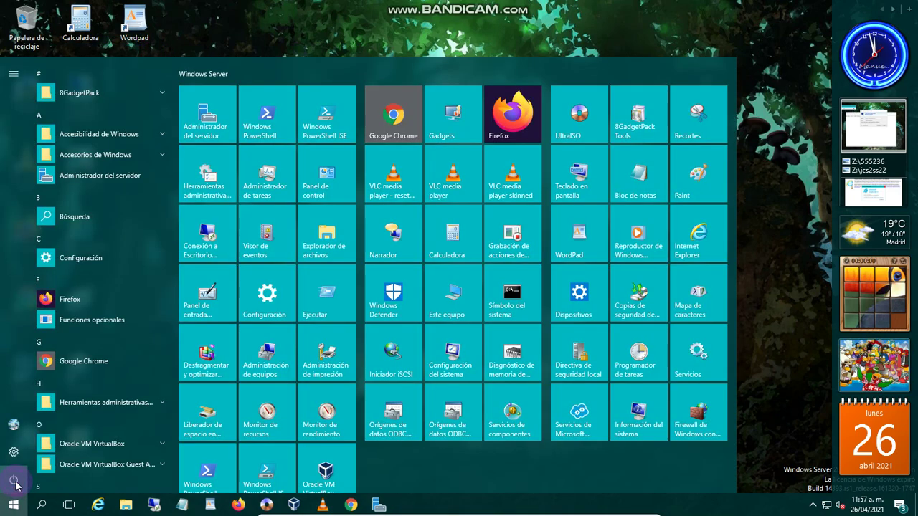
pyautogui.click(16, 486)
pyautogui.click(37, 437)
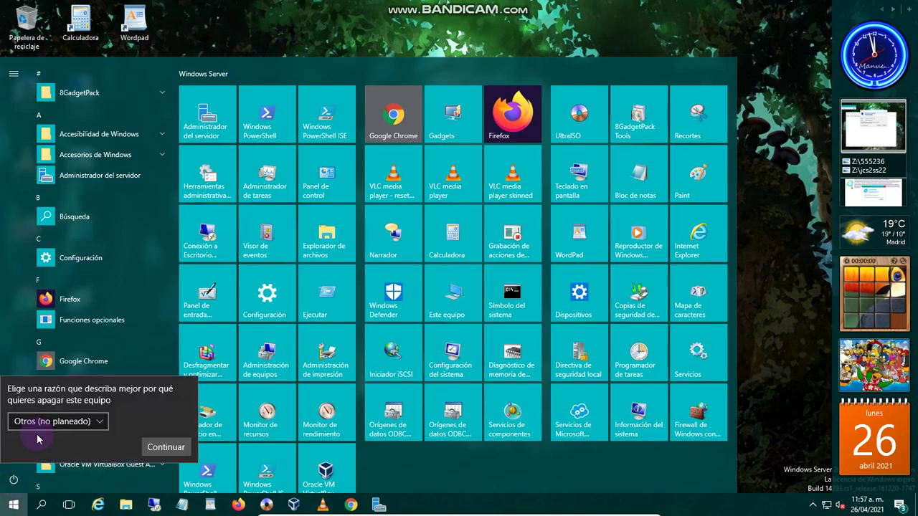
pyautogui.click(151, 447)
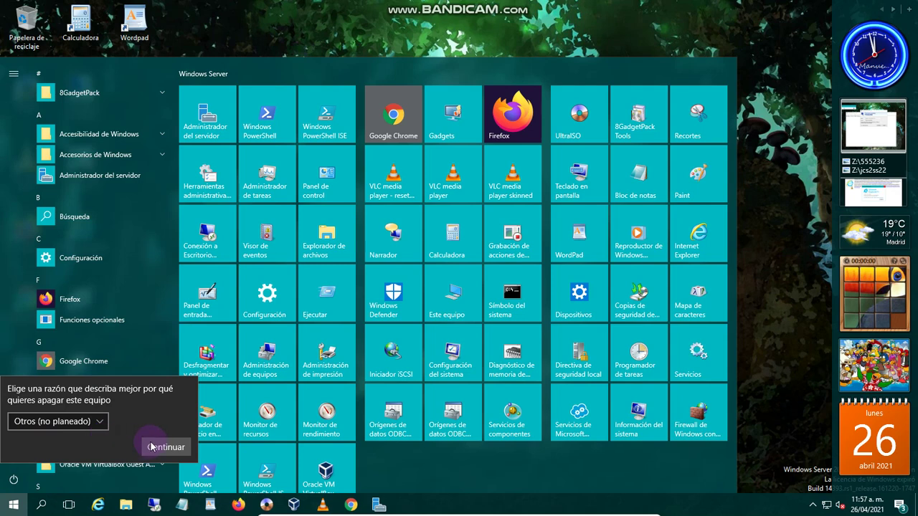
pyautogui.click(92, 423)
pyautogui.click(82, 332)
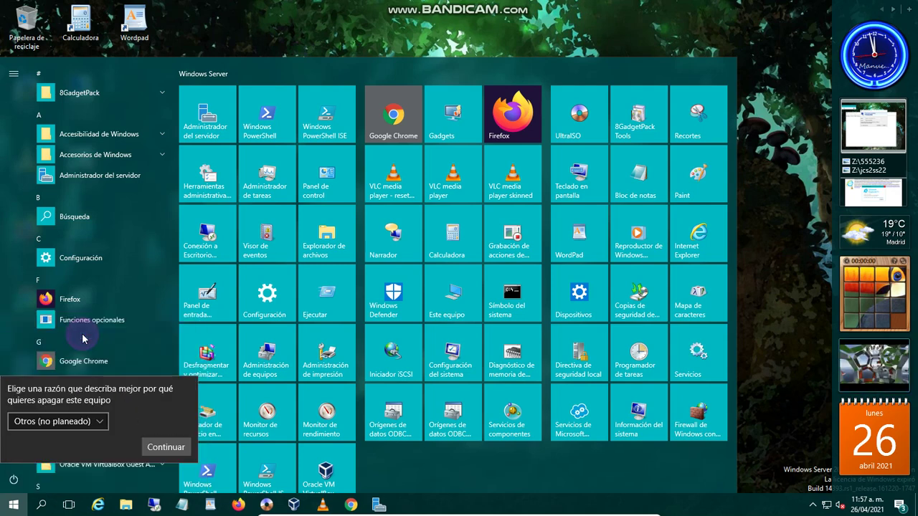
pyautogui.click(164, 449)
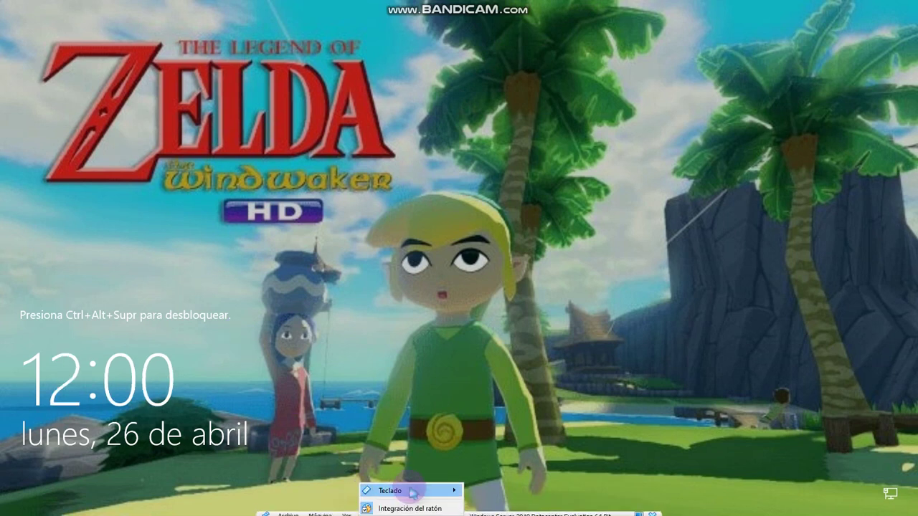
# - Unlock the Windows Server 2019 virtual machine and sign in as Administrador with the account password
pyautogui.moveTo(406, 490)
pyautogui.click(495, 385)
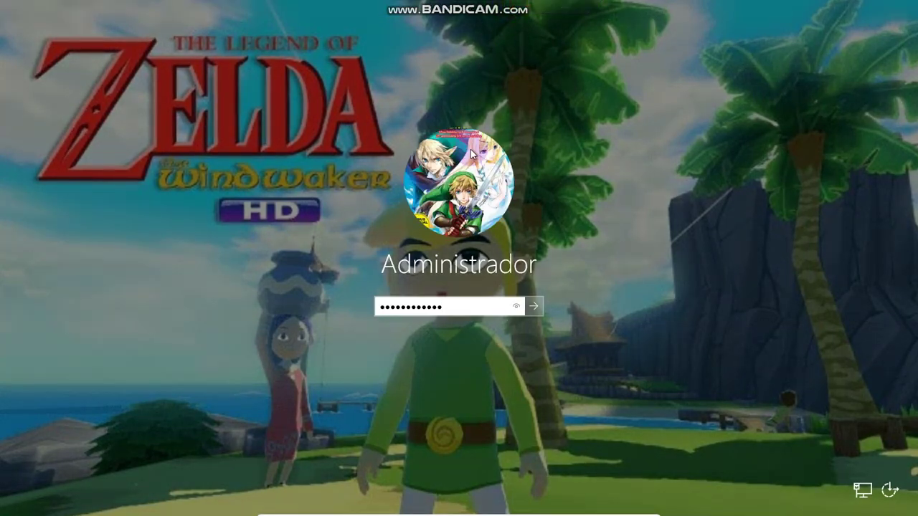
pyautogui.press('Return')
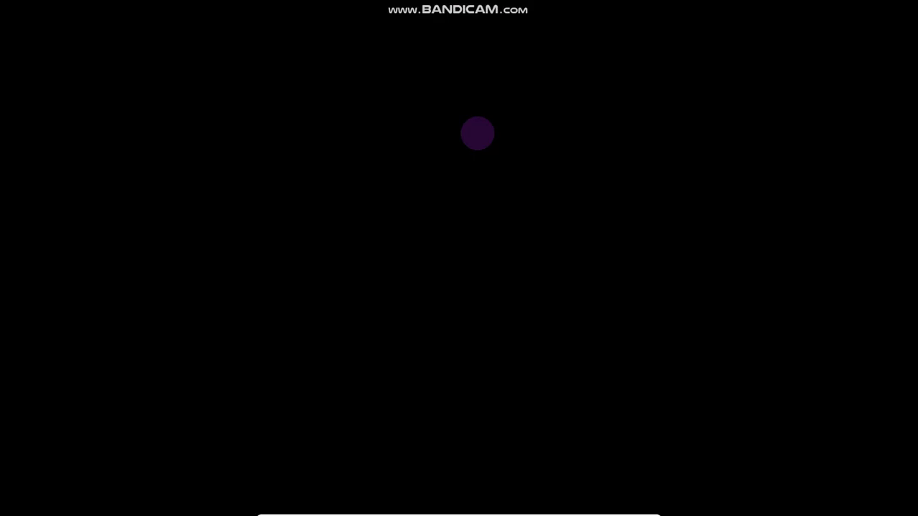
pyautogui.moveTo(528, 6)
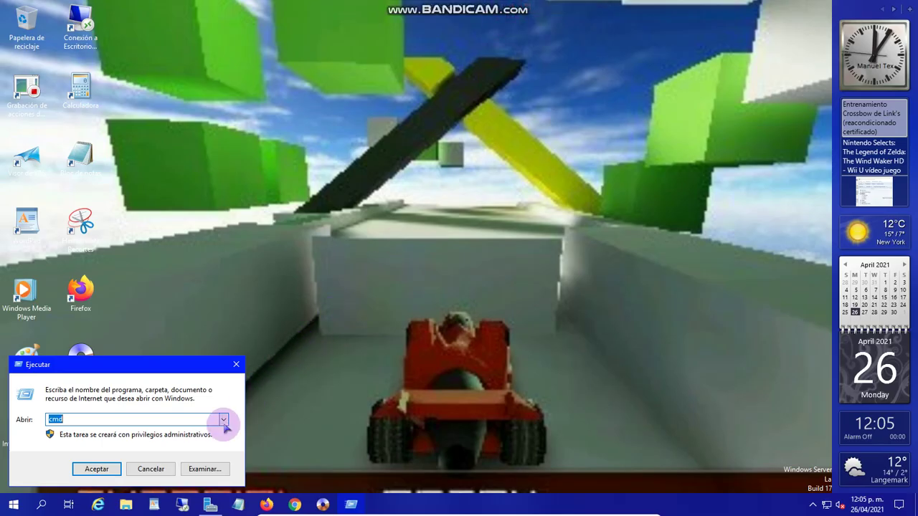
pyautogui.click(223, 422)
pyautogui.click(224, 428)
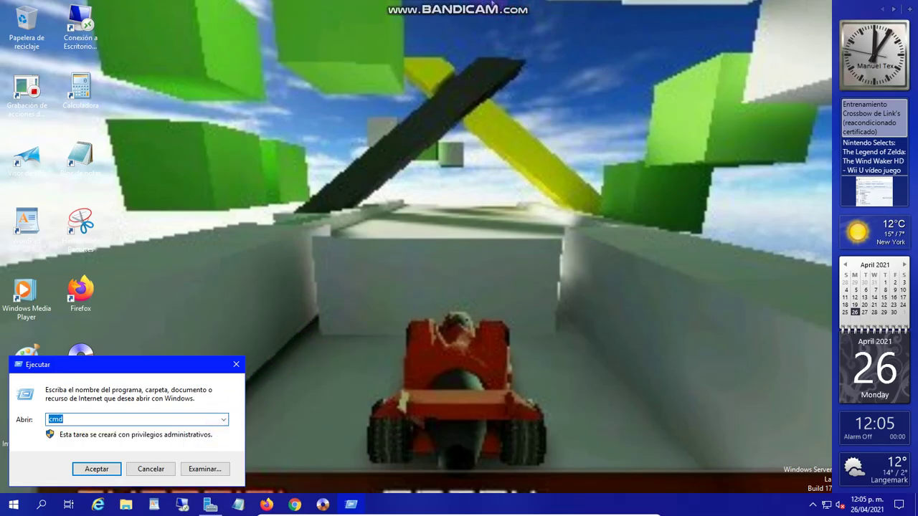
pyautogui.moveTo(508, 12)
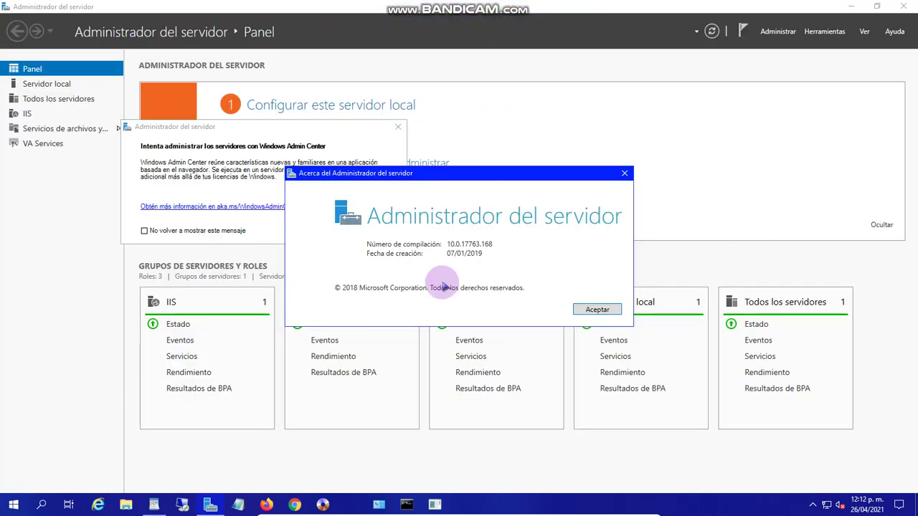
# - Dismiss the Administrador del servidor about box and the Windows Admin Center notice, and close Administrador del servidor
pyautogui.press('Return')
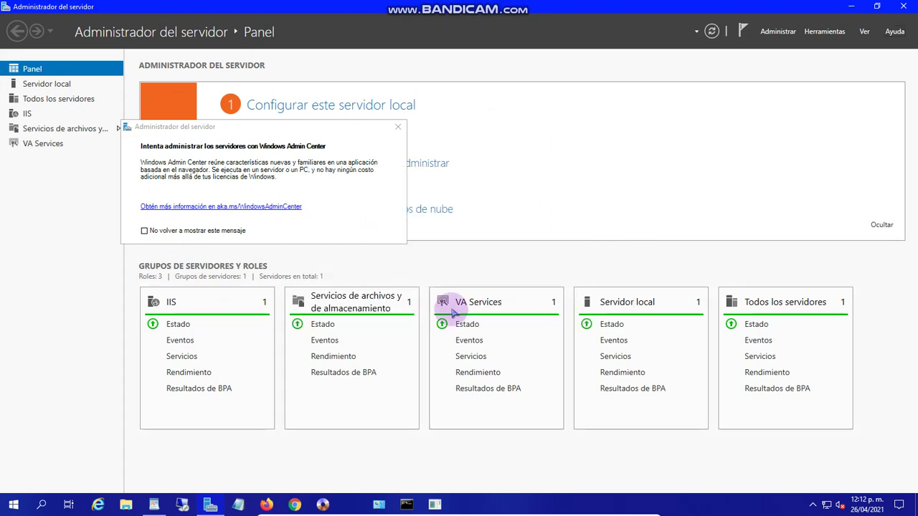
pyautogui.click(397, 127)
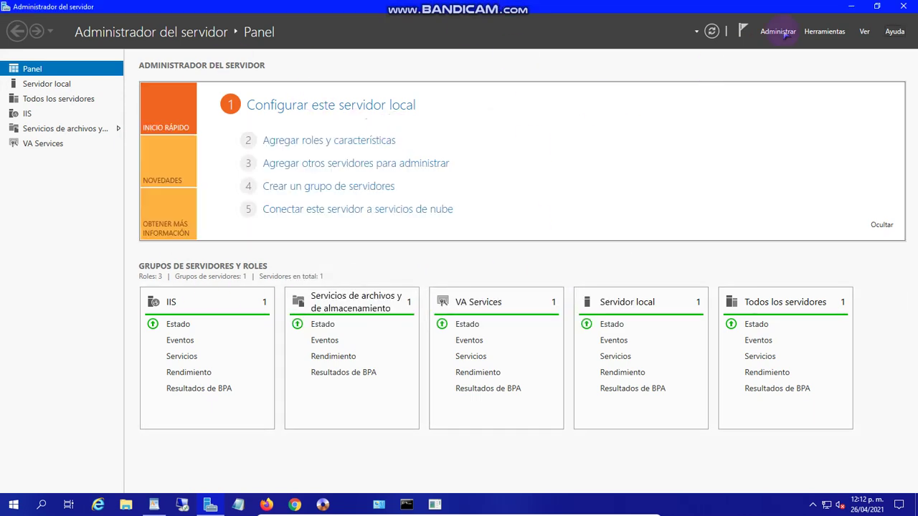
pyautogui.click(911, 6)
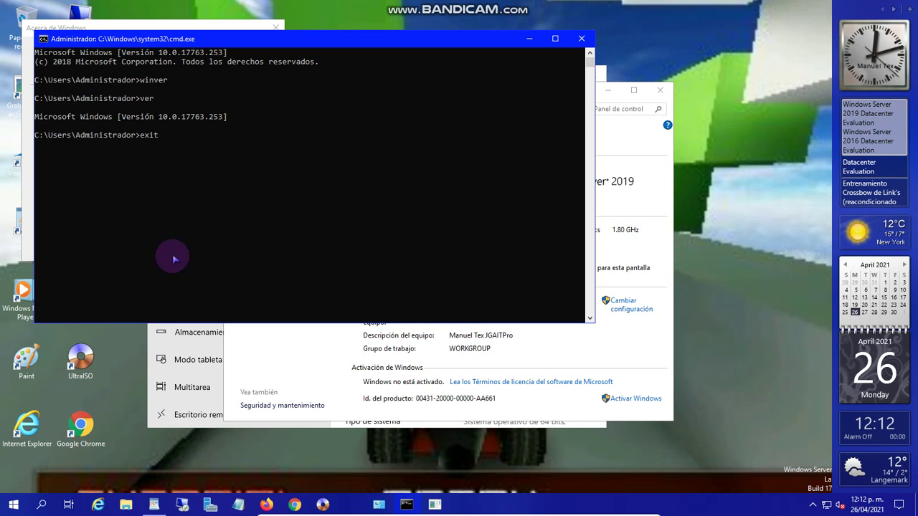
# - Exit the command prompt, scroll through and close the Microsoft license terms, and dismiss the Acerca de Windows box
pyautogui.press('Return')
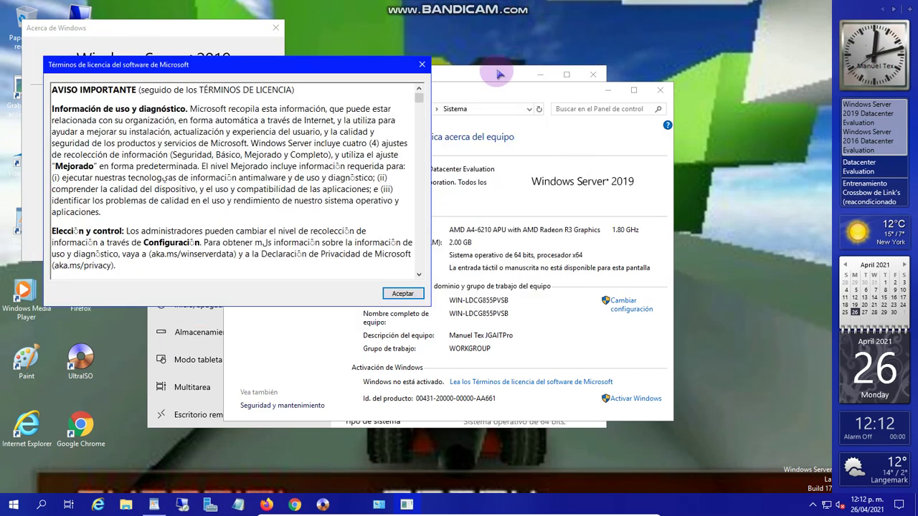
pyautogui.moveTo(420, 99); pyautogui.dragTo(421, 291)
pyautogui.click(421, 291)
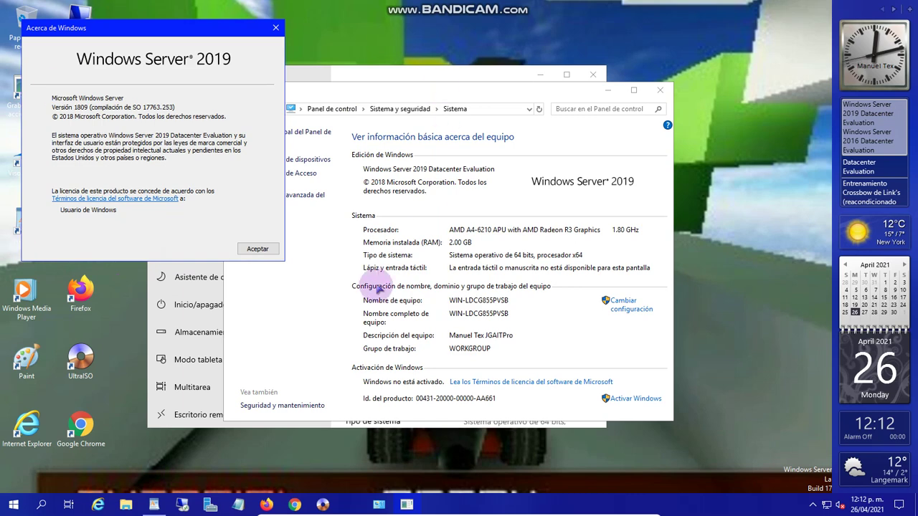
pyautogui.click(263, 249)
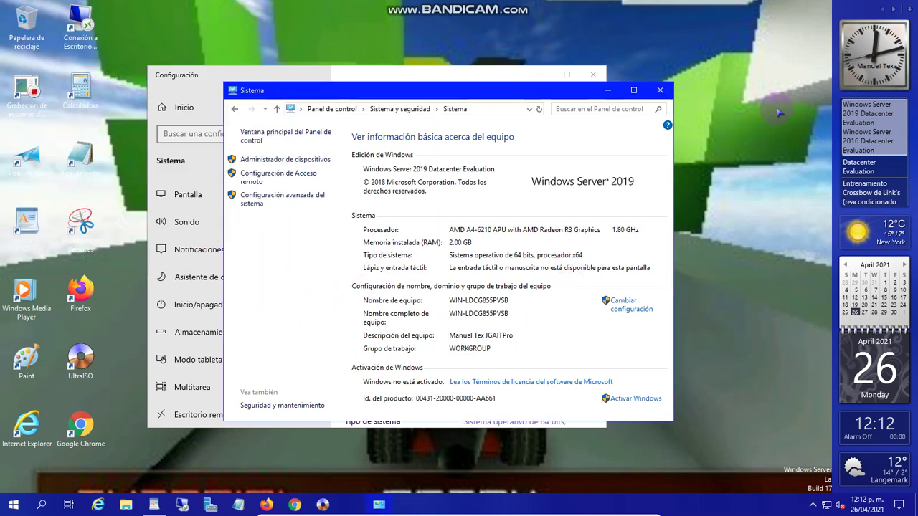
# - Close the Sistema window, review the device and Windows specifications under Acerca de, and close Configuración
pyautogui.click(661, 91)
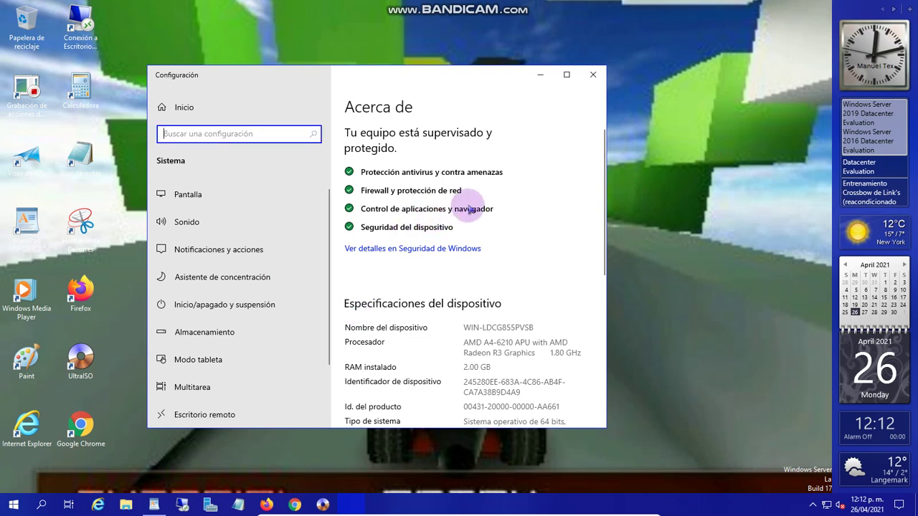
pyautogui.scroll(-5, 473, 208)
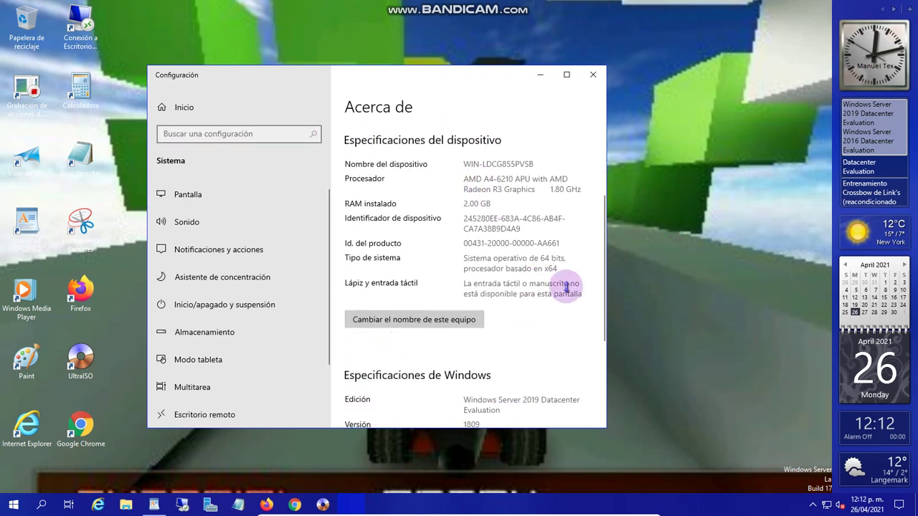
pyautogui.scroll(-5, 495, 258)
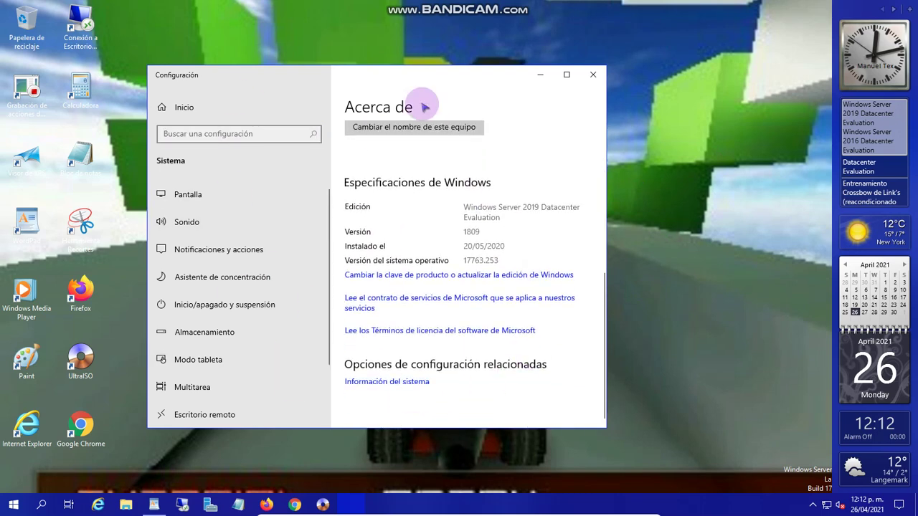
pyautogui.click(594, 74)
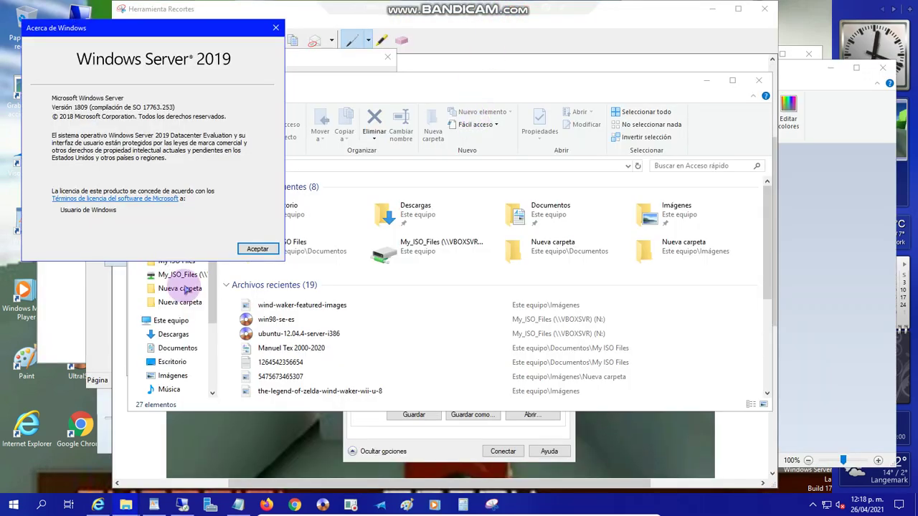
# - Dismiss the about boxes of Explorador de archivos and Calculadora, closing the Explorador window and minimizing Calculadora
pyautogui.click(257, 249)
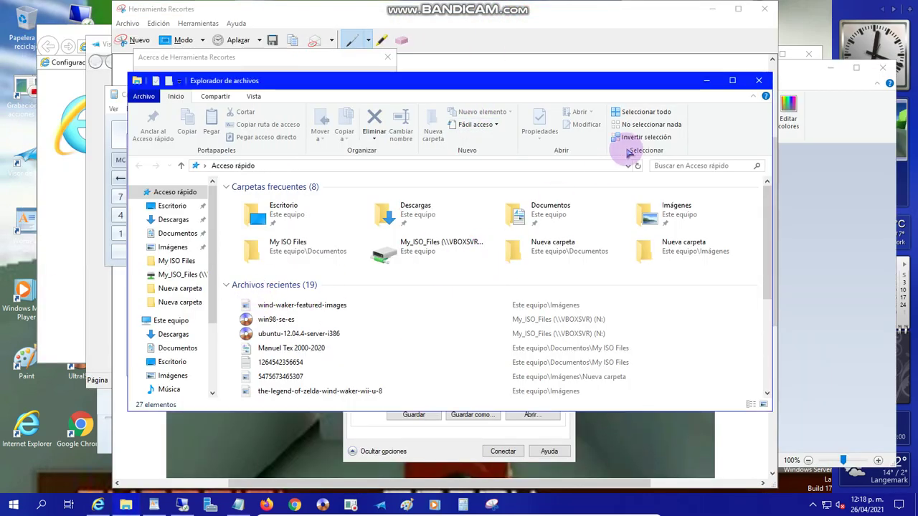
pyautogui.click(733, 80)
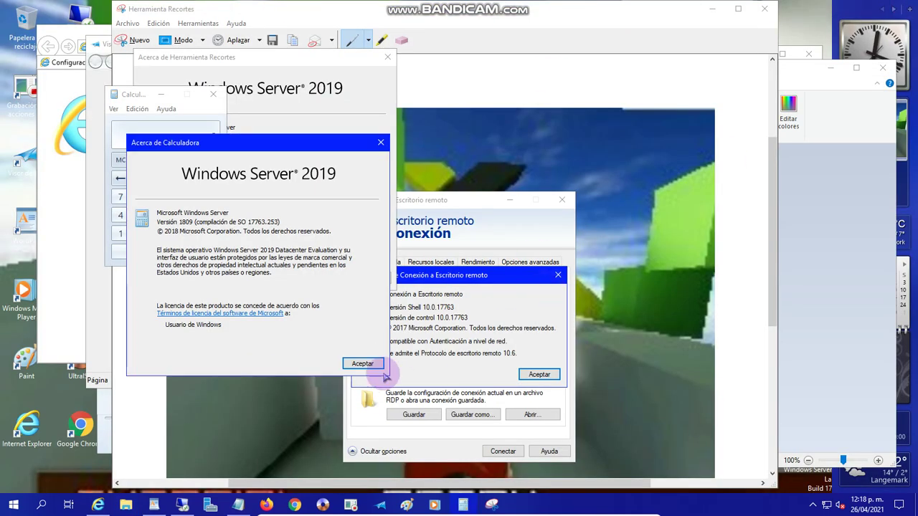
pyautogui.click(363, 364)
pyautogui.click(165, 97)
pyautogui.click(160, 97)
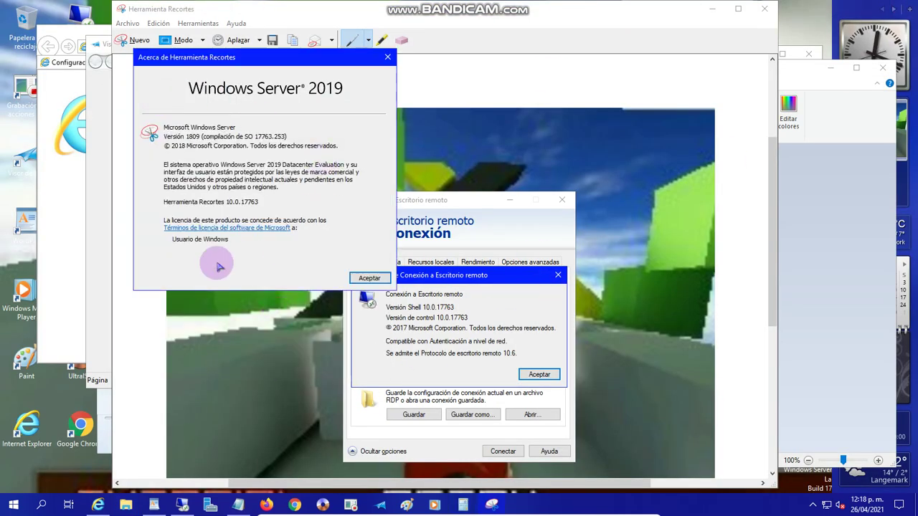
# - Dismiss the Herramienta Recortes about box and close the program without saving the snip
pyautogui.press('Return')
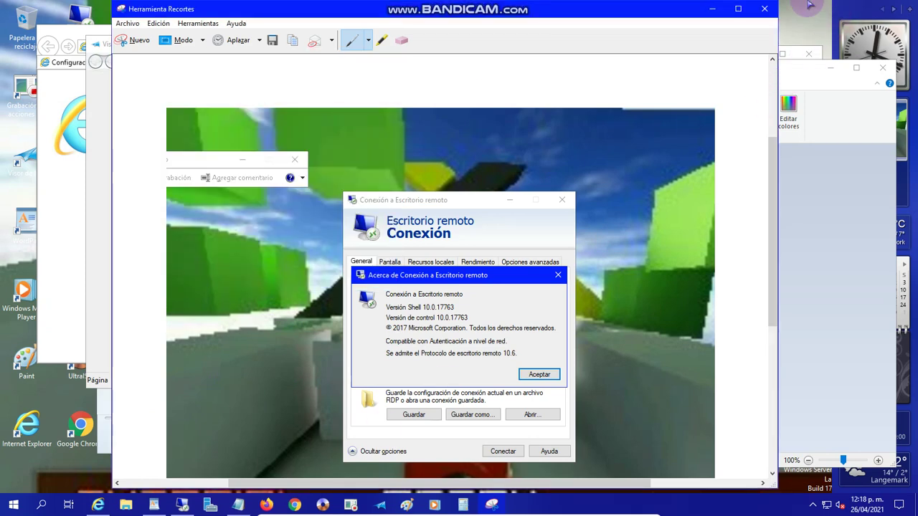
pyautogui.click(764, 8)
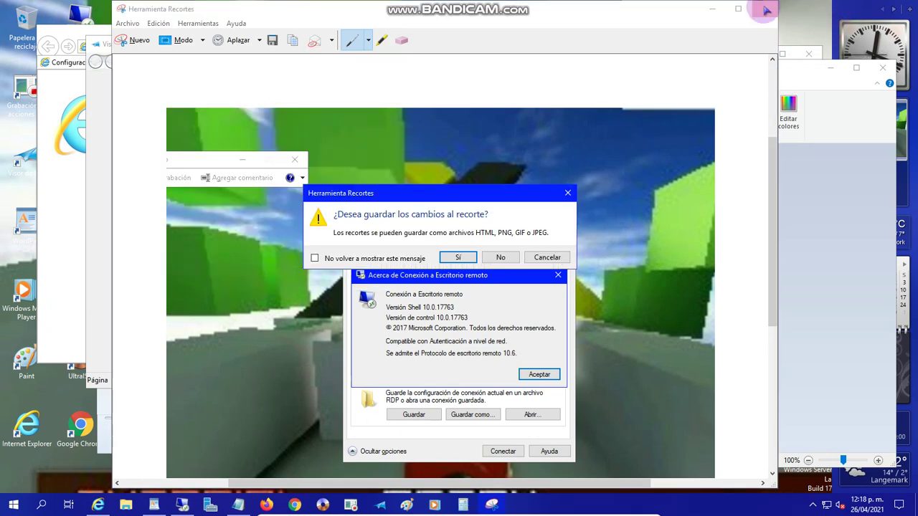
pyautogui.click(504, 256)
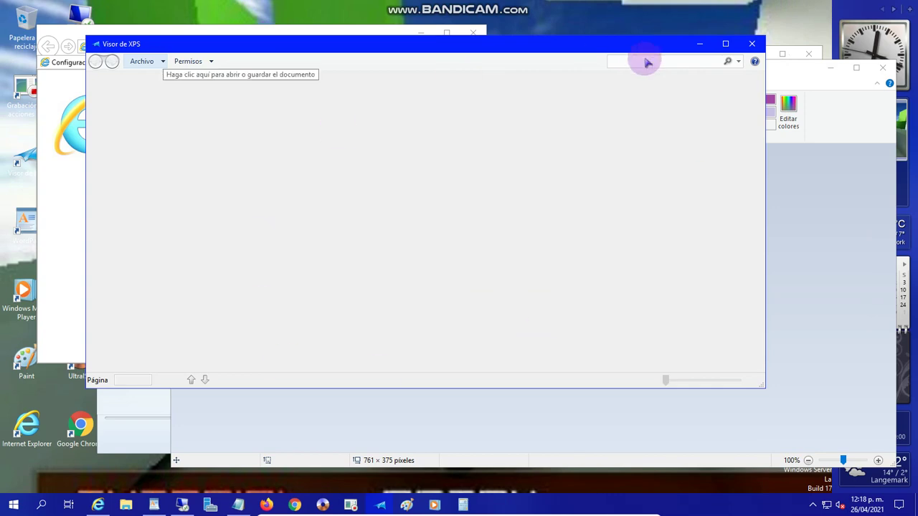
# - Close Visor de XPS, and close Internet Explorer together with its about box
pyautogui.click(752, 44)
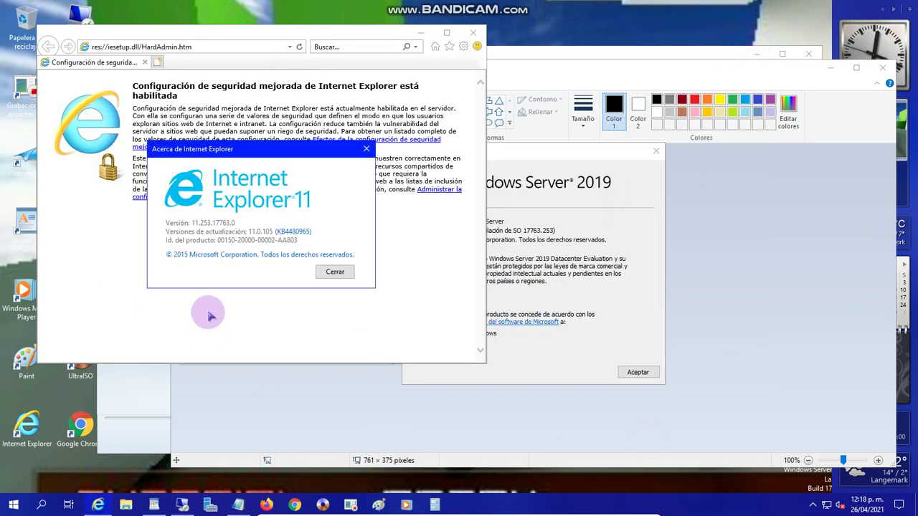
pyautogui.click(472, 32)
pyautogui.click(473, 32)
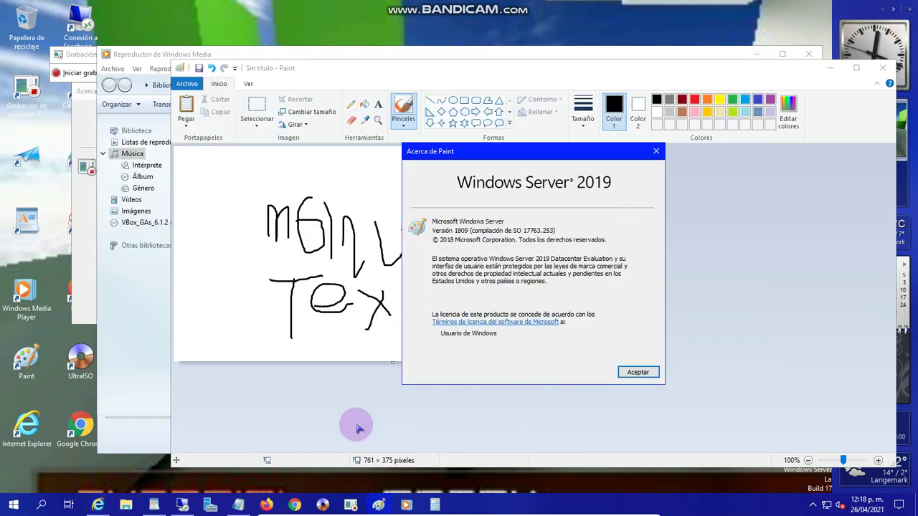
# - Dismiss the about boxes of Paint and Reproductor de Windows Media and close both programs, discarding the Paint drawing
pyautogui.press('Return')
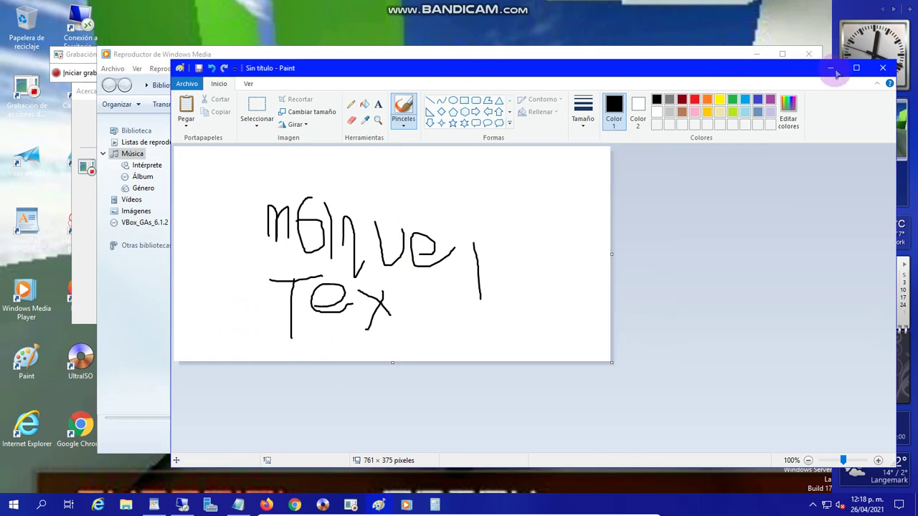
pyautogui.click(884, 68)
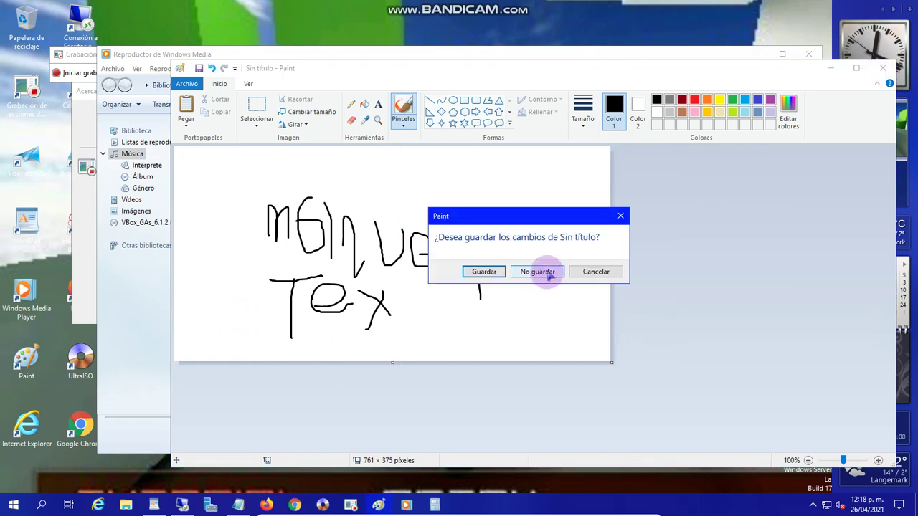
pyautogui.click(545, 273)
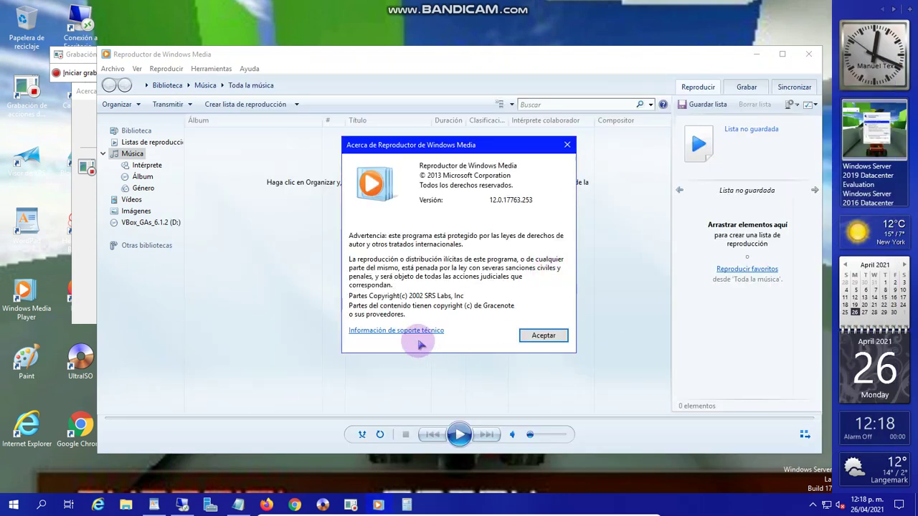
pyautogui.press('Return')
pyautogui.click(808, 54)
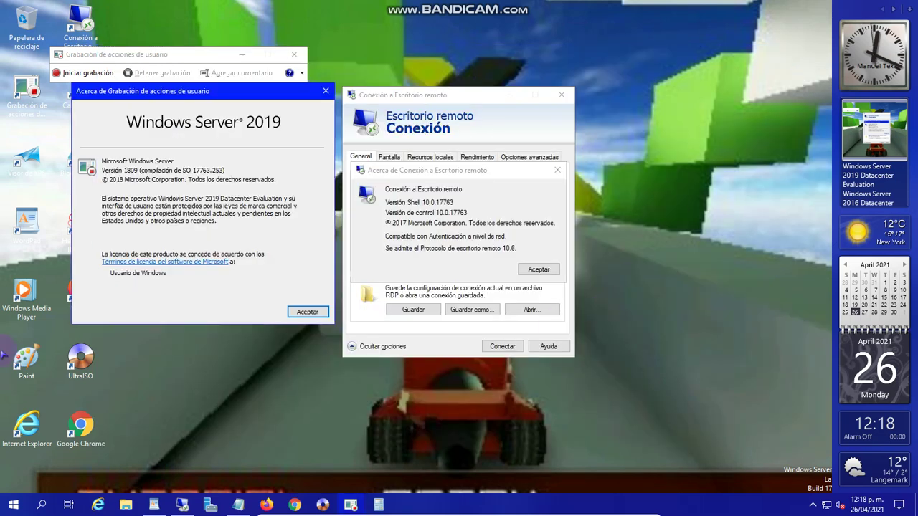
# - Dismiss the about boxes of Grabación de acciones de usuario and Conexión a Escritorio remoto, and close both programs
pyautogui.press('Return')
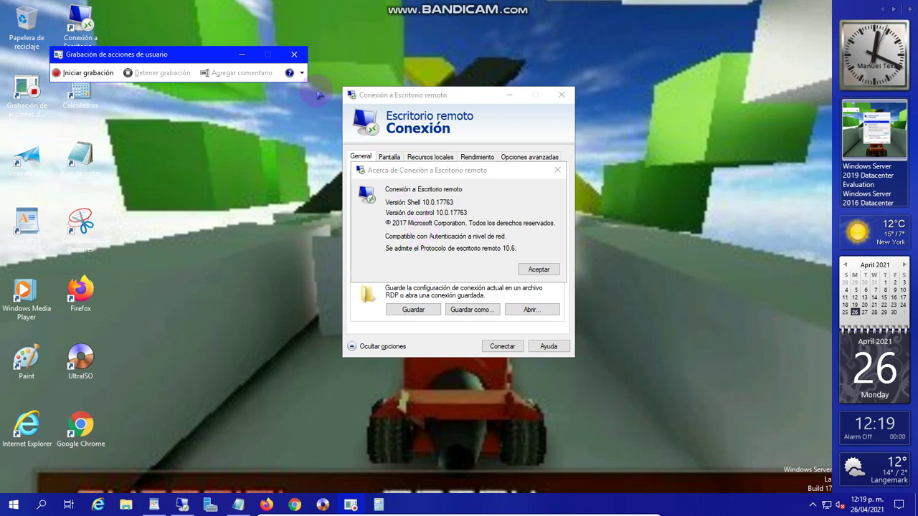
pyautogui.click(294, 57)
pyautogui.press('Return')
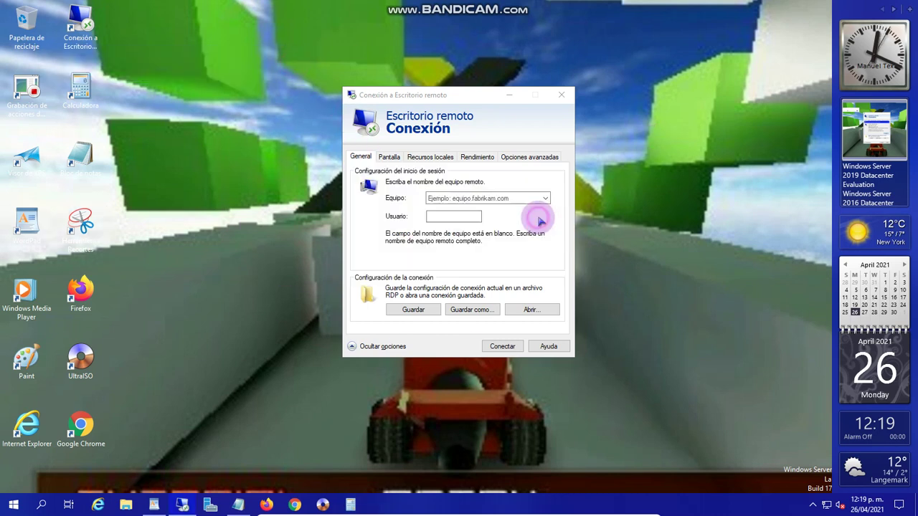
pyautogui.click(563, 95)
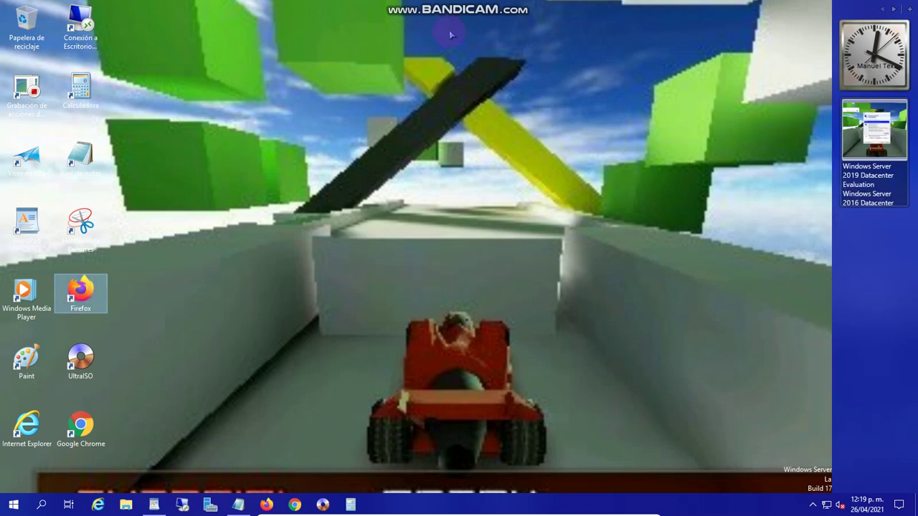
# - View the version information in the Acerca de Mozilla Firefox box and close Firefox
pyautogui.moveTo(517, 6)
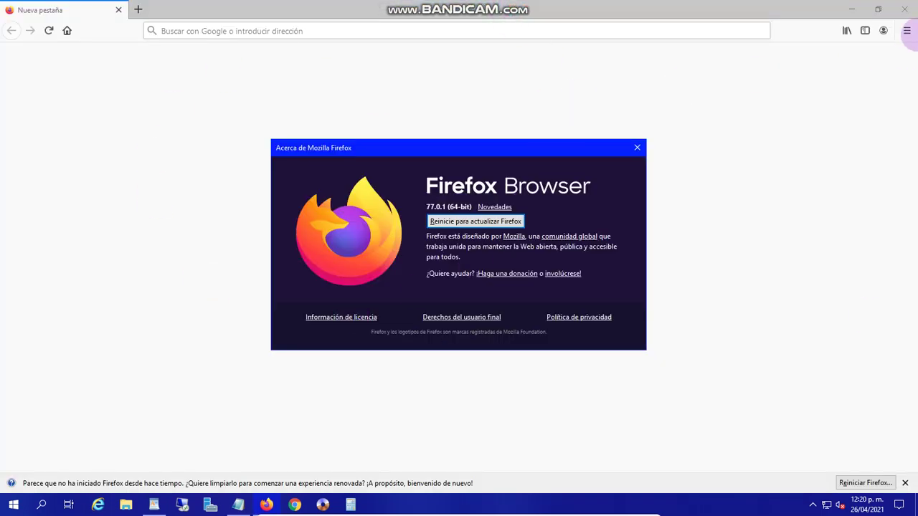
pyautogui.click(905, 10)
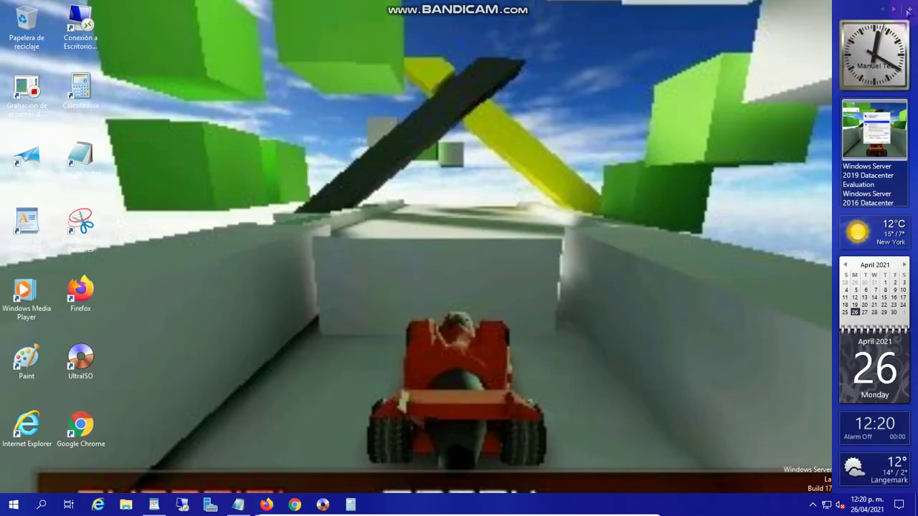
# - Launch UltraISO from the desktop, and dismiss the Bloc de notas about box and close Bloc de notas
pyautogui.click(80, 359)
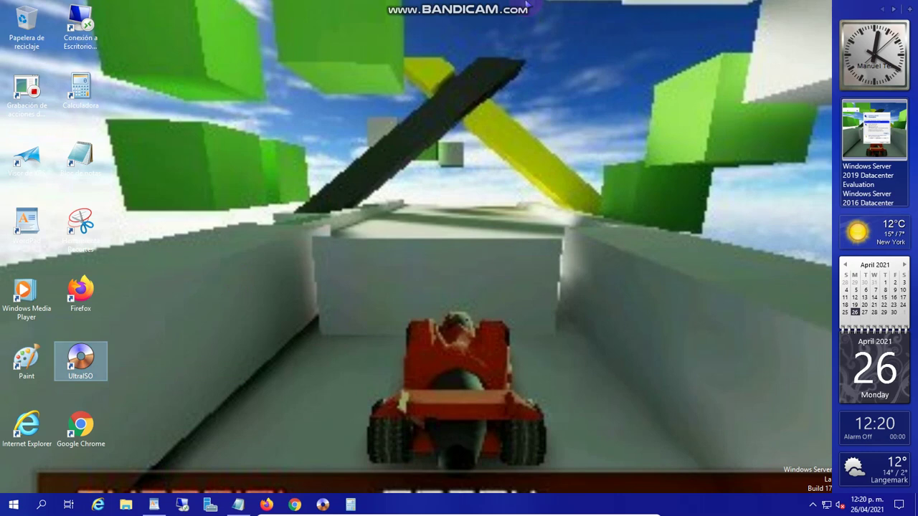
pyautogui.moveTo(527, 6)
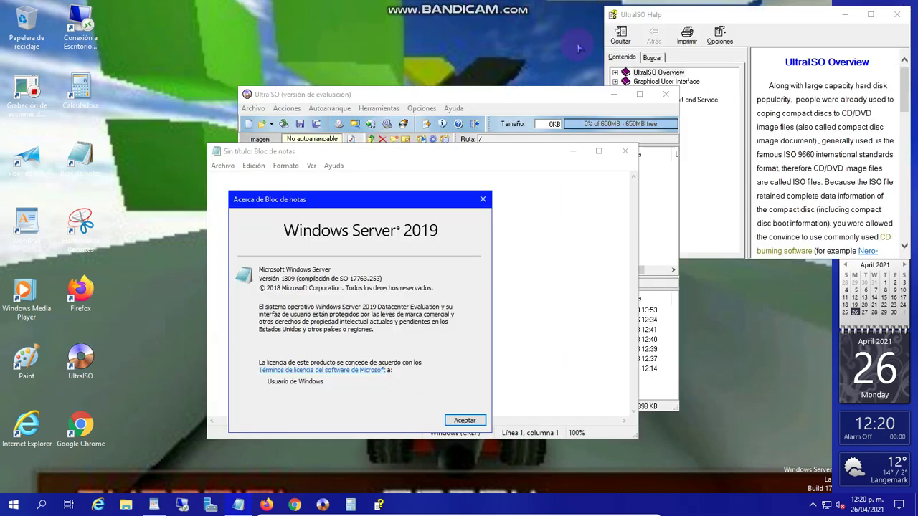
pyautogui.press('Return')
pyautogui.click(625, 150)
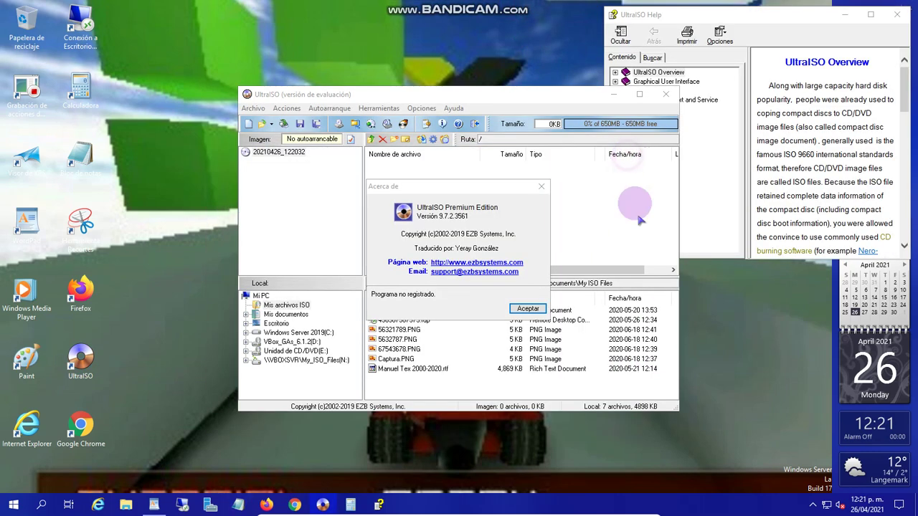
# - Dismiss the UltraISO about box and close UltraISO, and maximize the UltraISO Help window
pyautogui.press('Return')
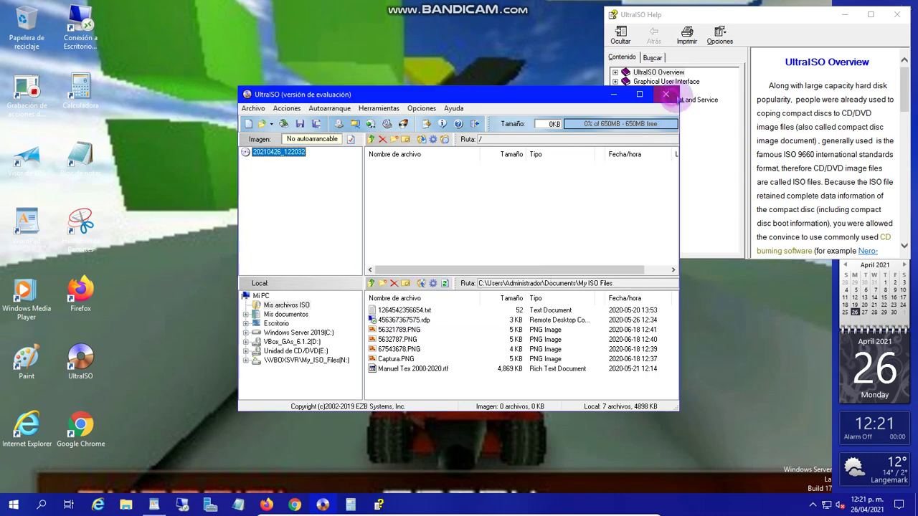
pyautogui.click(666, 94)
pyautogui.click(875, 20)
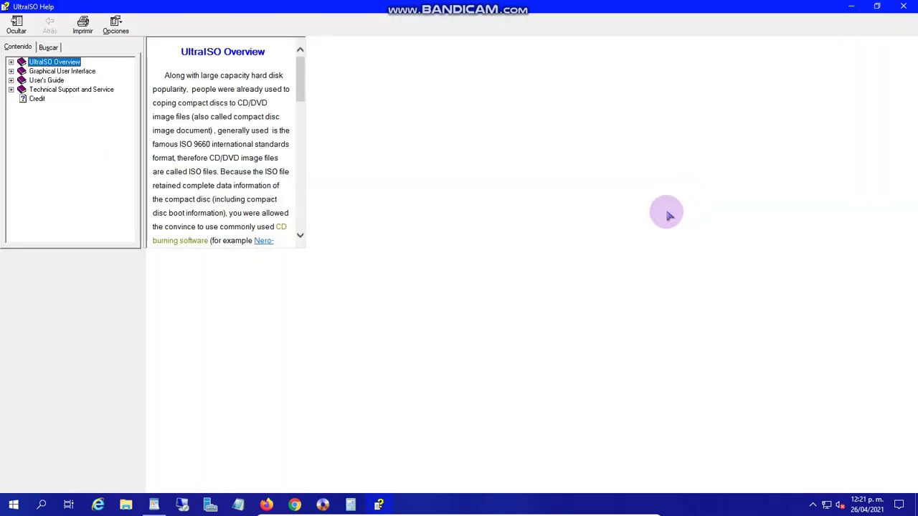
# - Close the UltraISO Help window and the Google Chrome window showing Información de Chrome
pyautogui.click(905, 7)
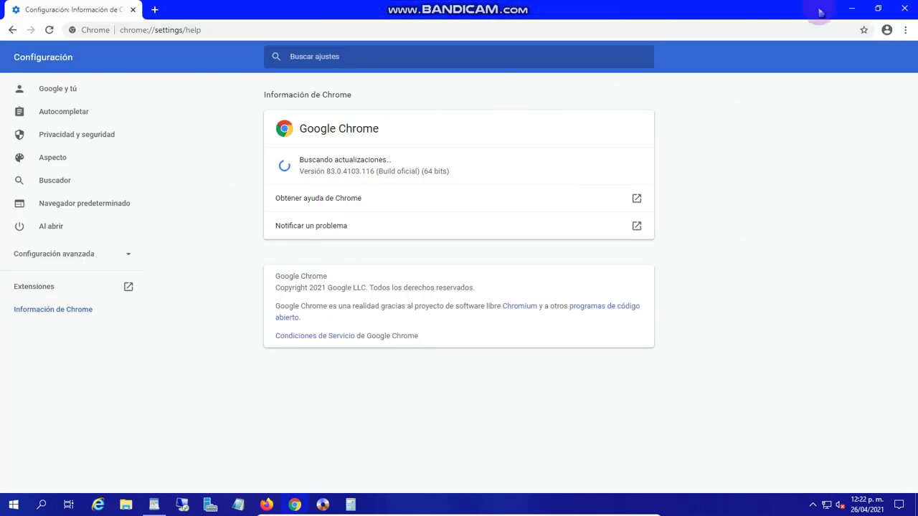
pyautogui.click(915, 5)
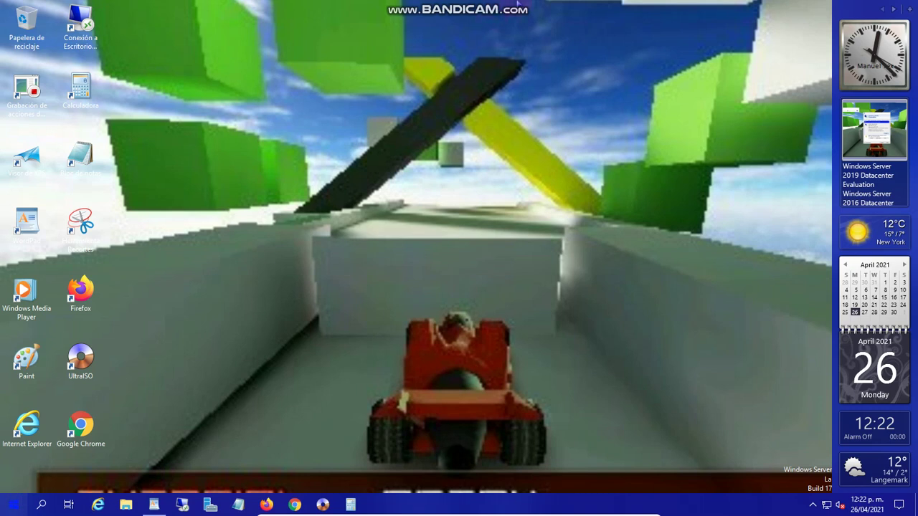
# - Launch Programador de tareas, view the Microsoft Management Console and Programador de tareas about boxes, and close the program
pyautogui.press('super')
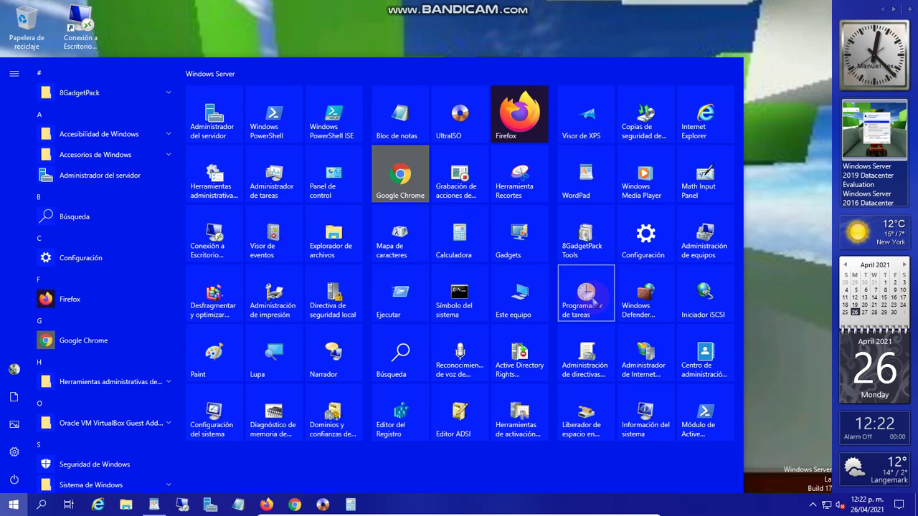
pyautogui.click(593, 301)
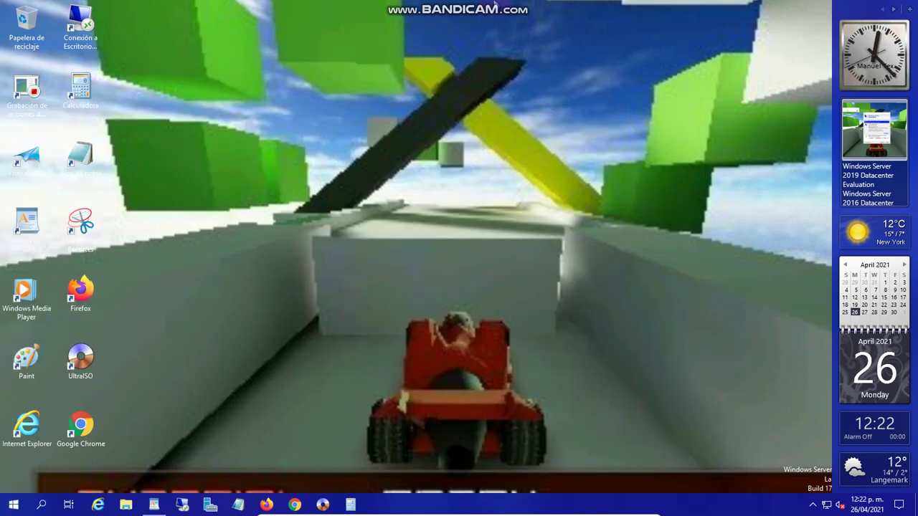
pyautogui.moveTo(528, 9)
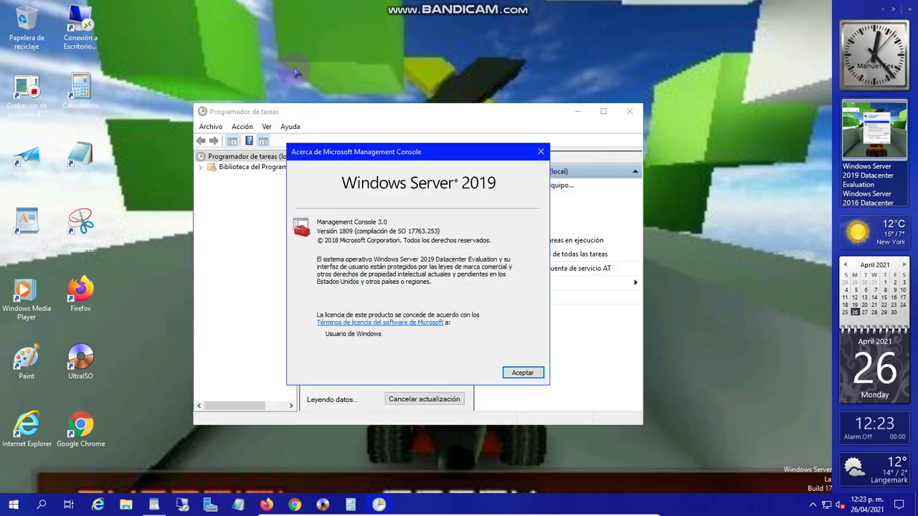
pyautogui.press('Escape')
pyautogui.click(289, 127)
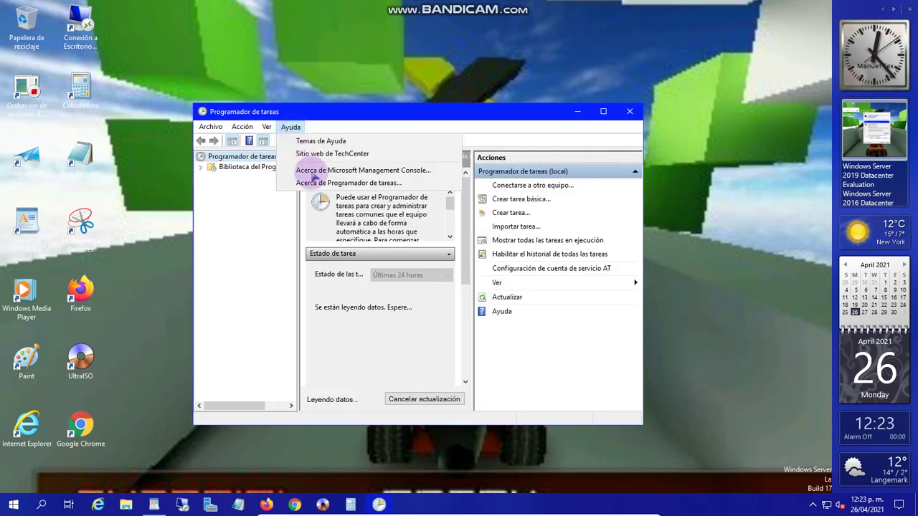
pyautogui.click(316, 190)
pyautogui.press('Escape')
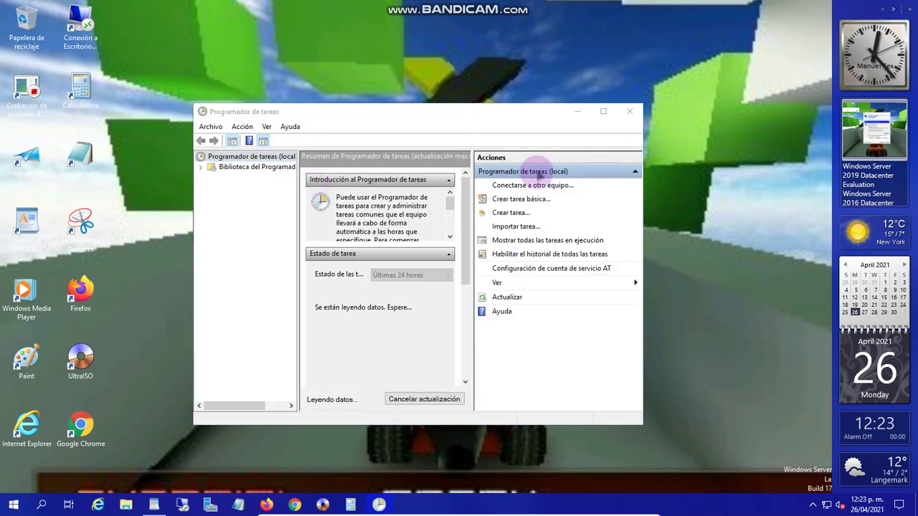
pyautogui.click(630, 111)
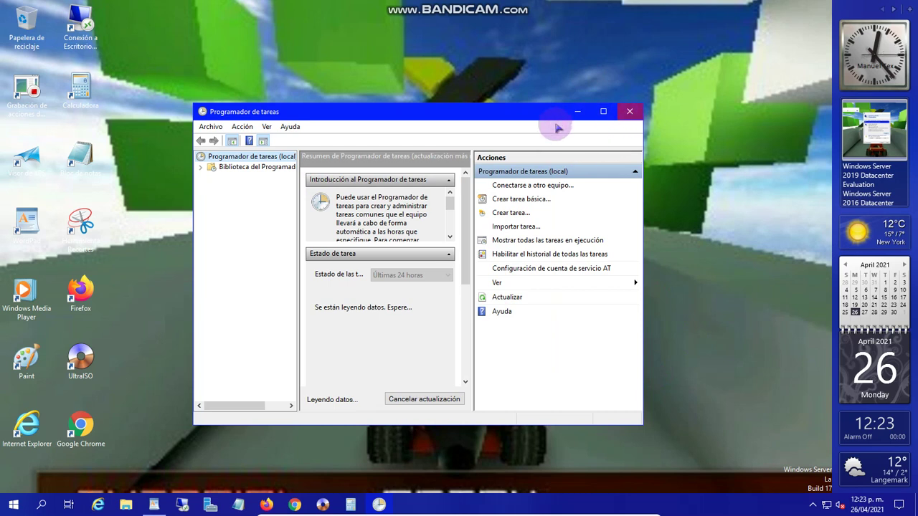
# - Bring up and close Calculadora, and go over the list of Windows Server editions in the open WordPad document
pyautogui.click(350, 506)
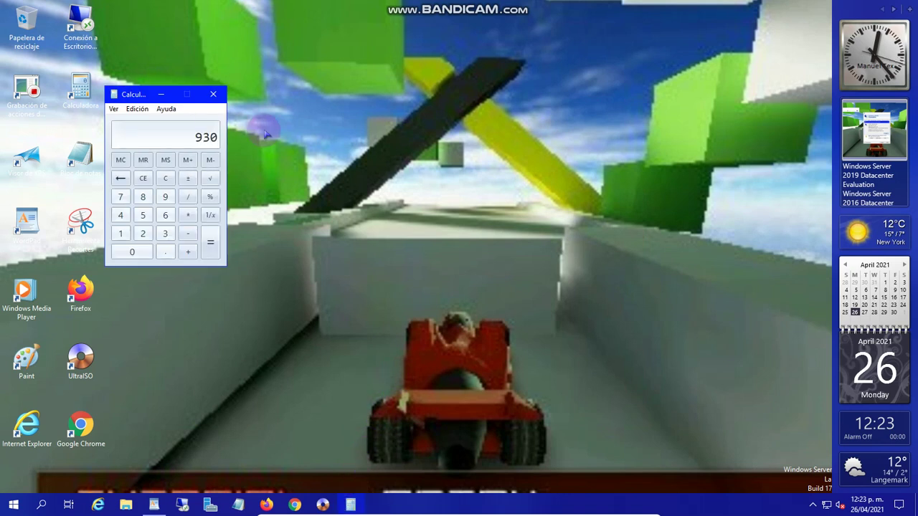
pyautogui.click(213, 94)
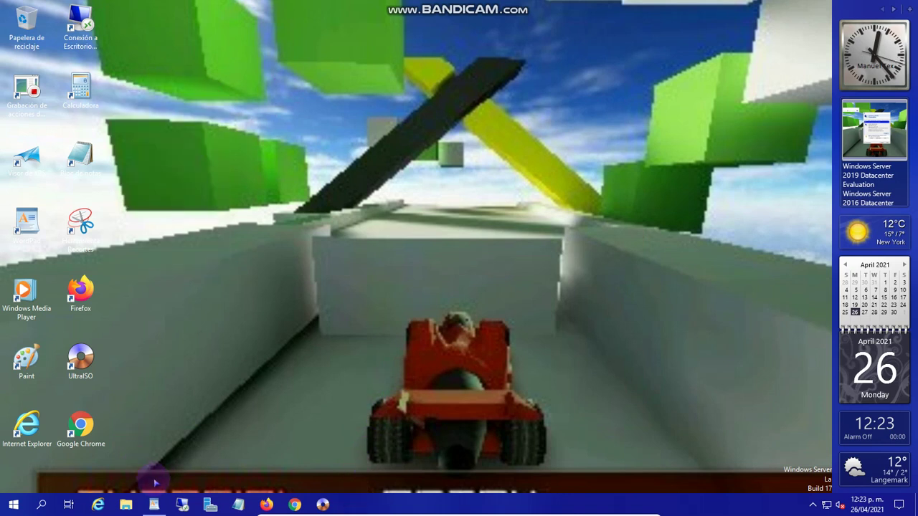
pyautogui.click(153, 505)
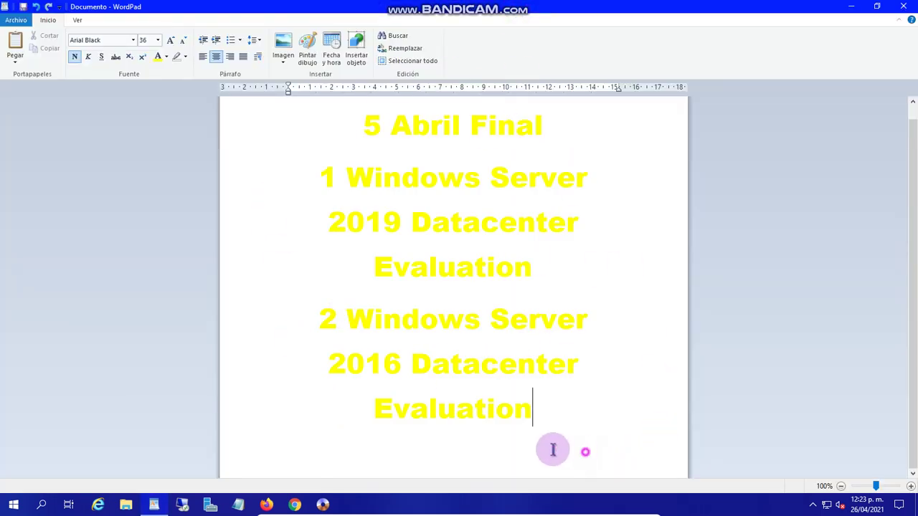
pyautogui.moveTo(553, 450); pyautogui.dragTo(410, 176)
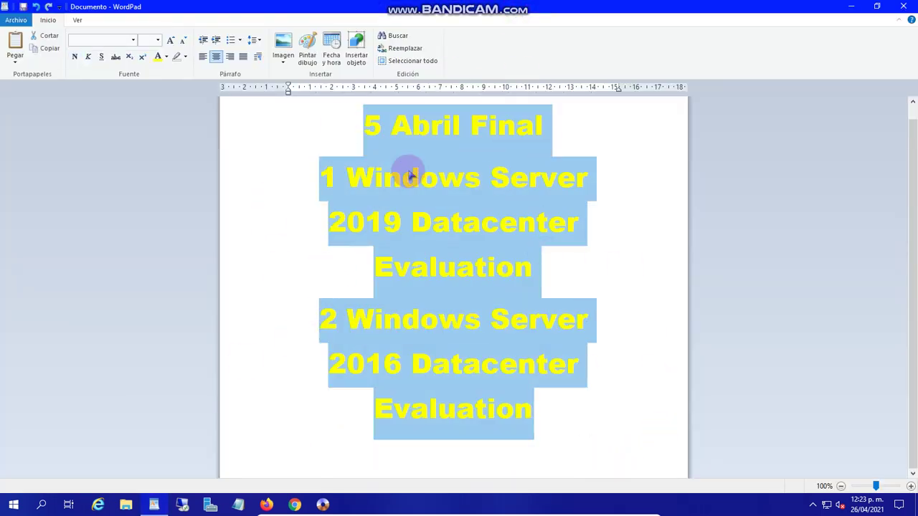
pyautogui.click(553, 424)
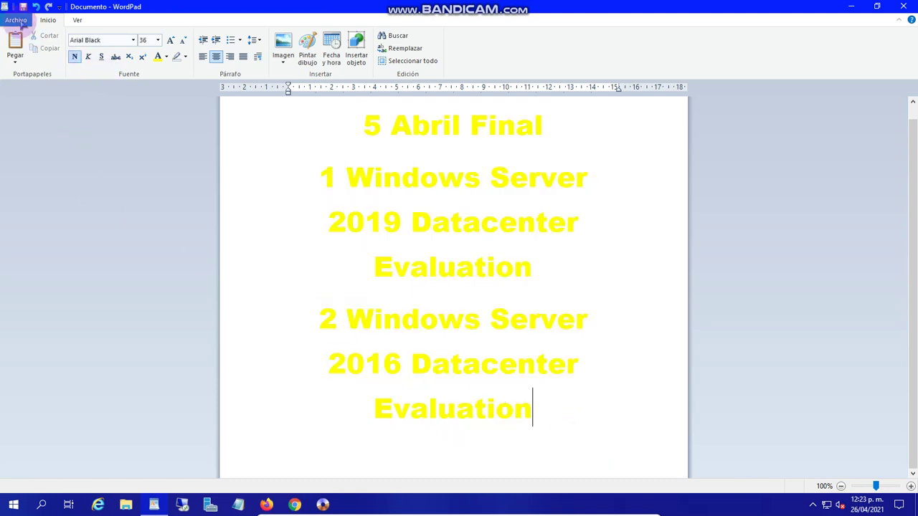
# - View the version information in the Acerca de WordPad box and close WordPad without saving the document
pyautogui.click(22, 25)
pyautogui.click(50, 219)
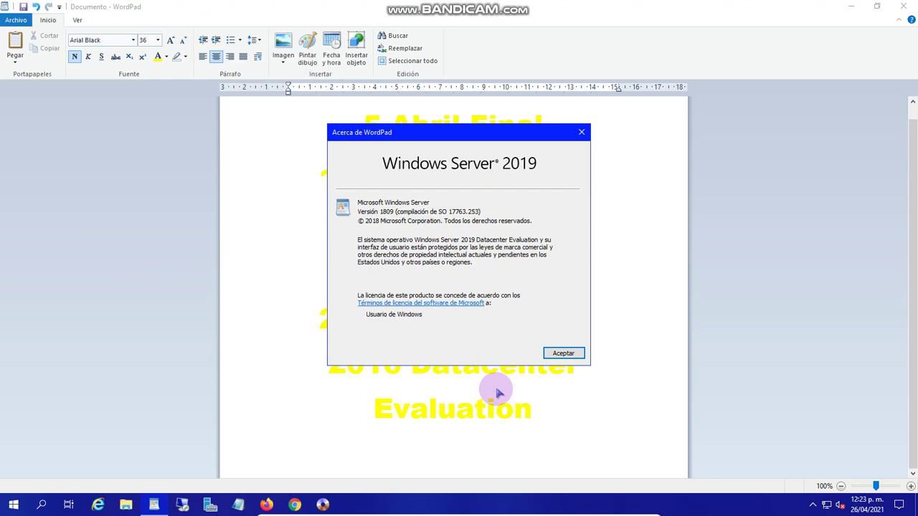
pyautogui.press('Return')
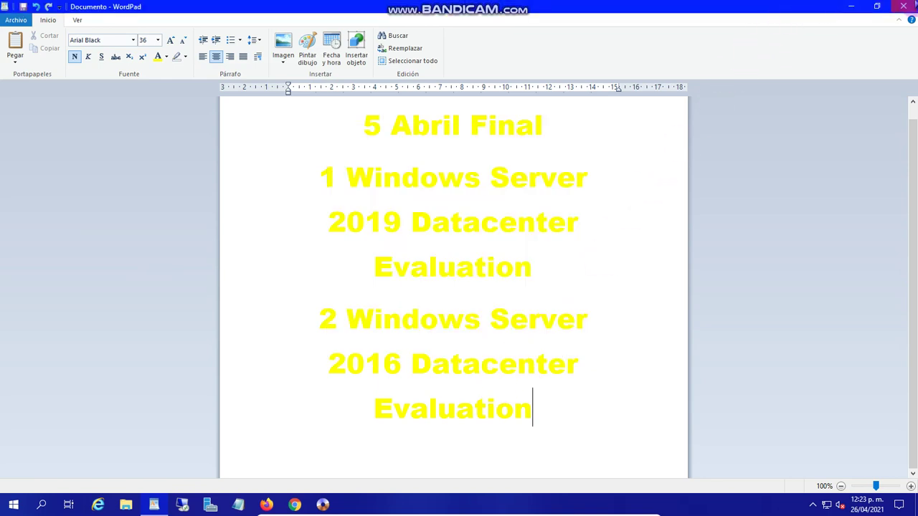
pyautogui.click(903, 6)
pyautogui.click(463, 251)
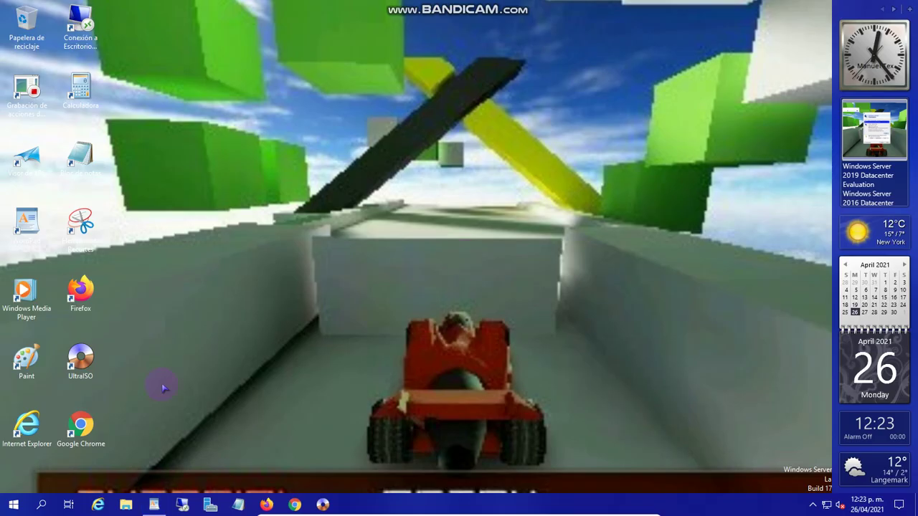
# - Shut down the Windows Server 2019 machine with the reason Otros (no planeado), and minimize the VirtualBox manager on the host
pyautogui.click(14, 505)
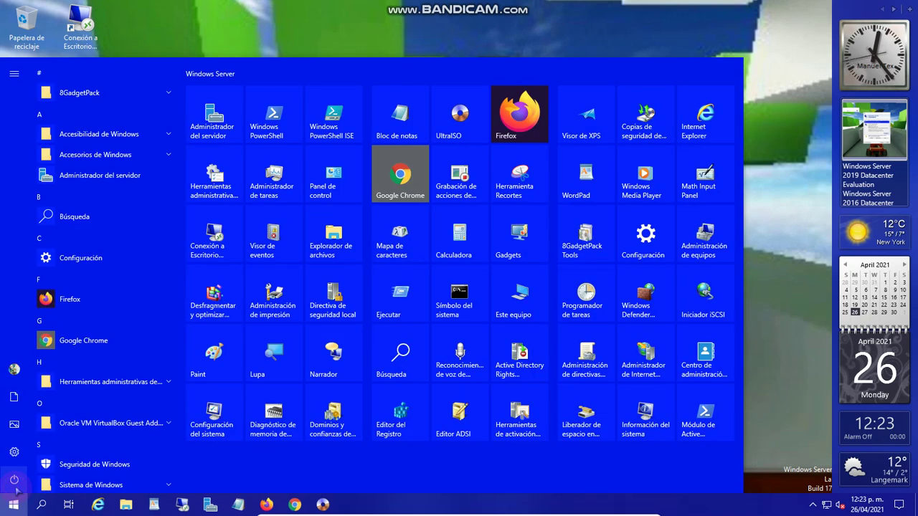
pyautogui.click(16, 480)
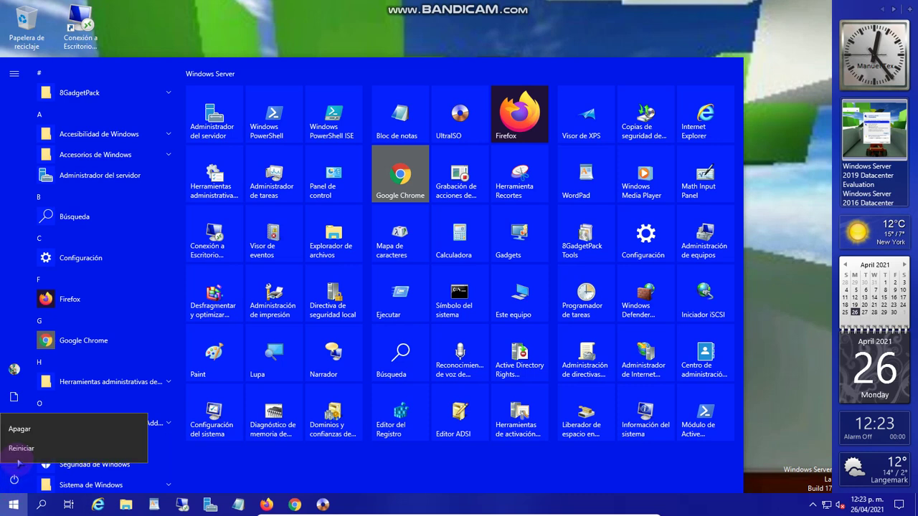
pyautogui.click(30, 430)
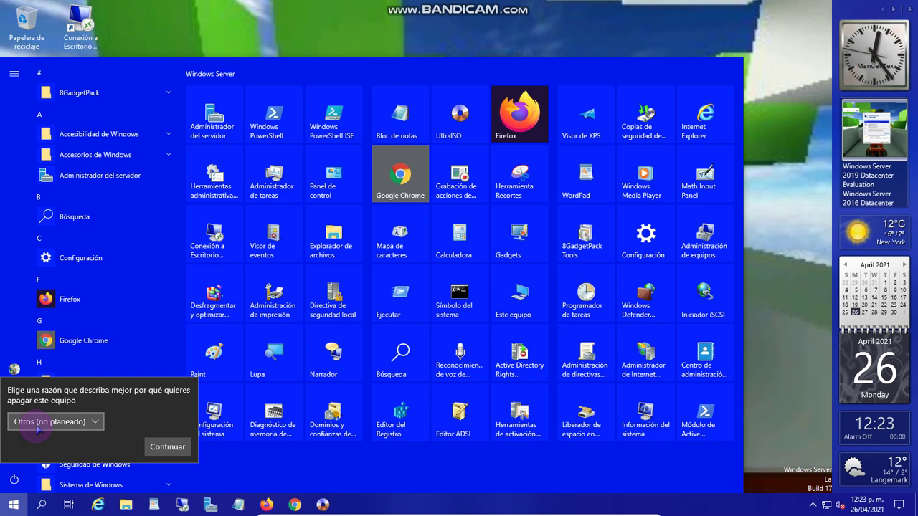
pyautogui.click(38, 425)
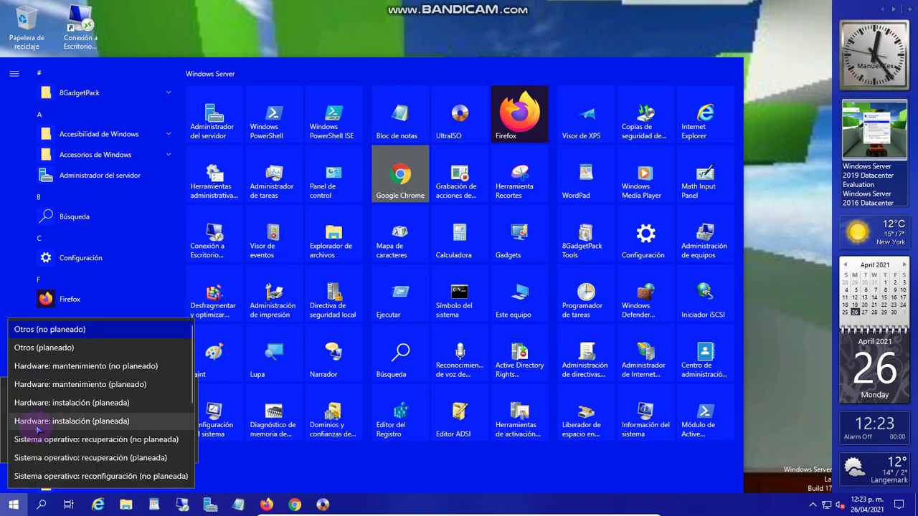
pyautogui.click(64, 333)
pyautogui.click(167, 447)
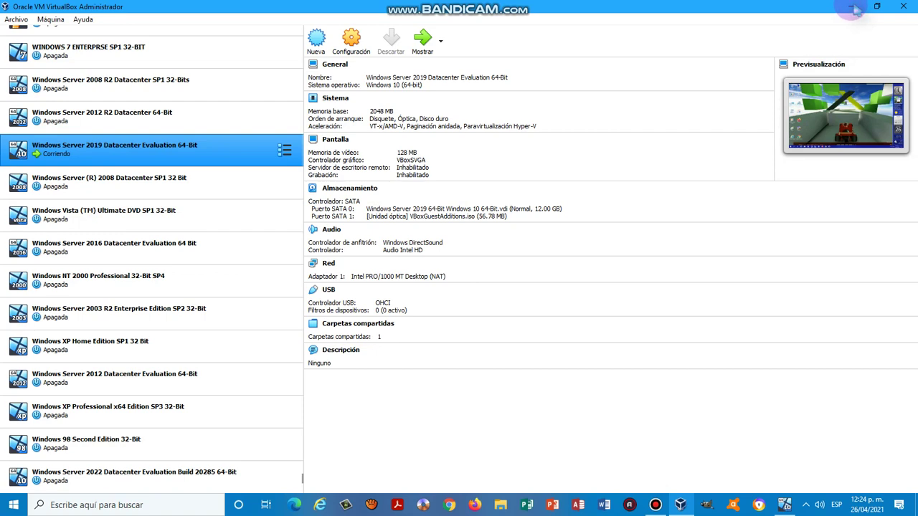
pyautogui.click(852, 6)
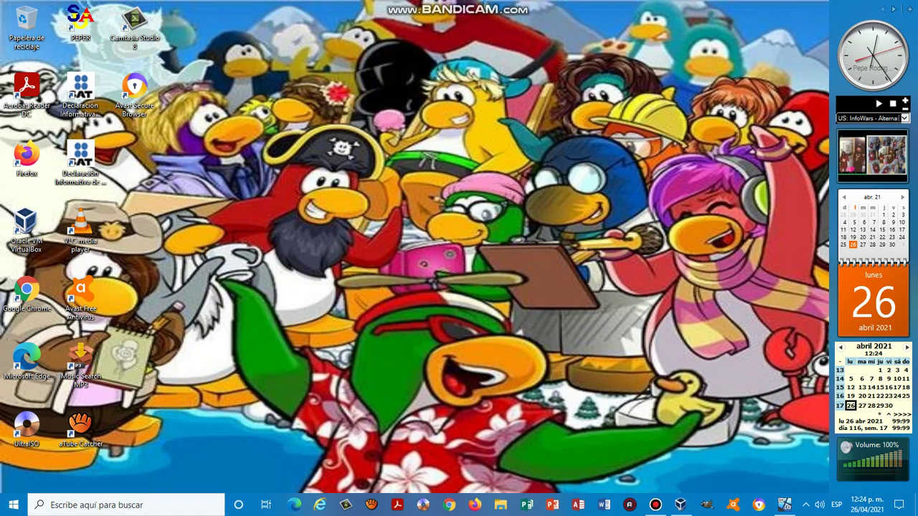